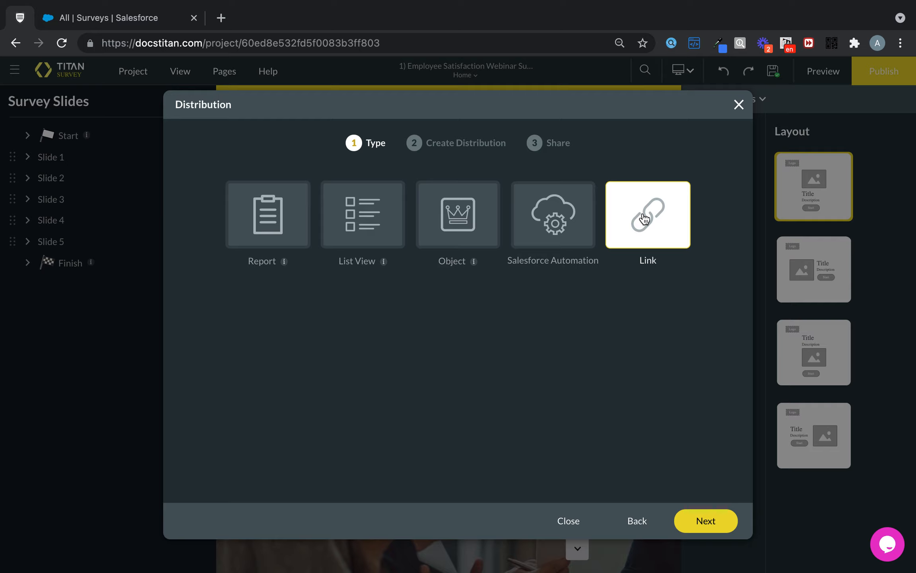
Create a Link distribution for the survey with the comment "1) Survey via Link".
left_click(701, 521)
left_click(418, 205)
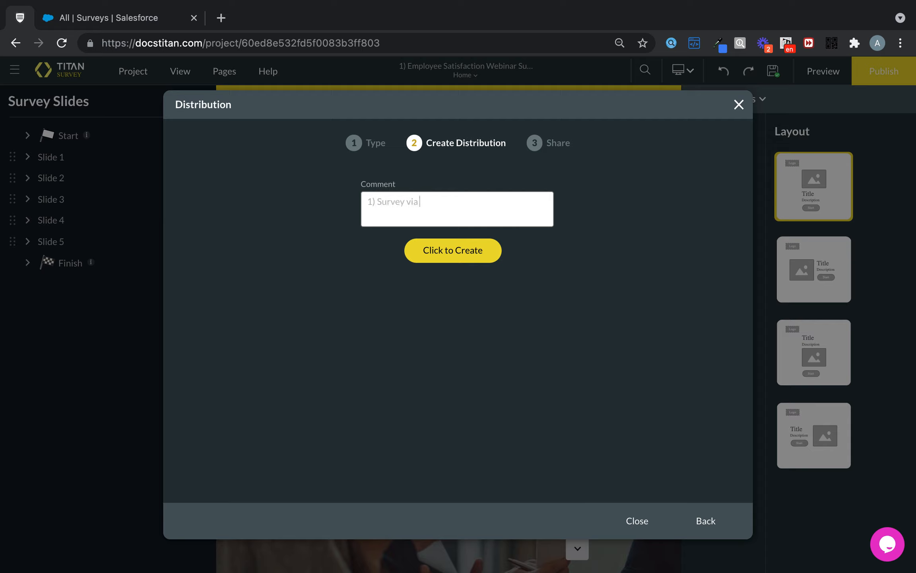
left_click(468, 244)
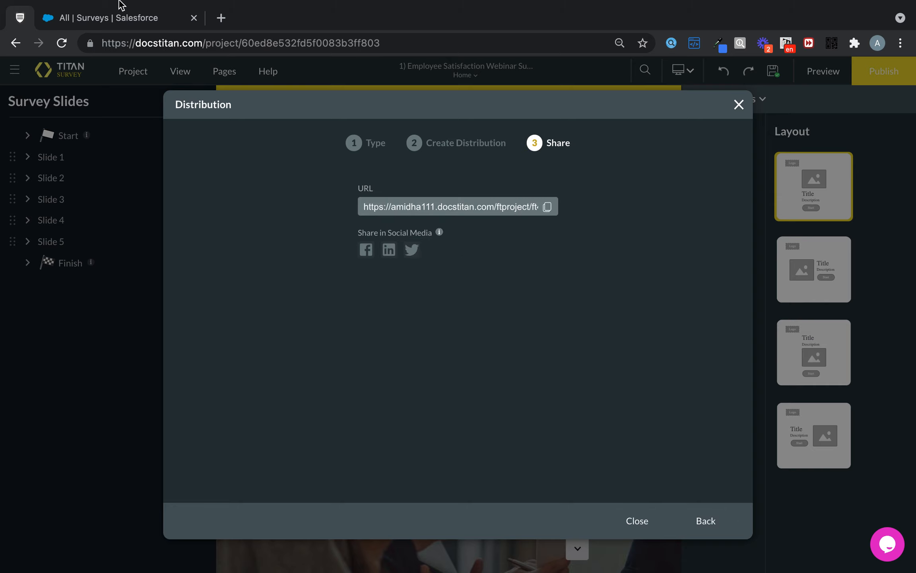
Switch to Salesforce, refresh the Surveys list and open the "1) Employee Satisfaction Webinar Survey" record.
left_click(118, 17)
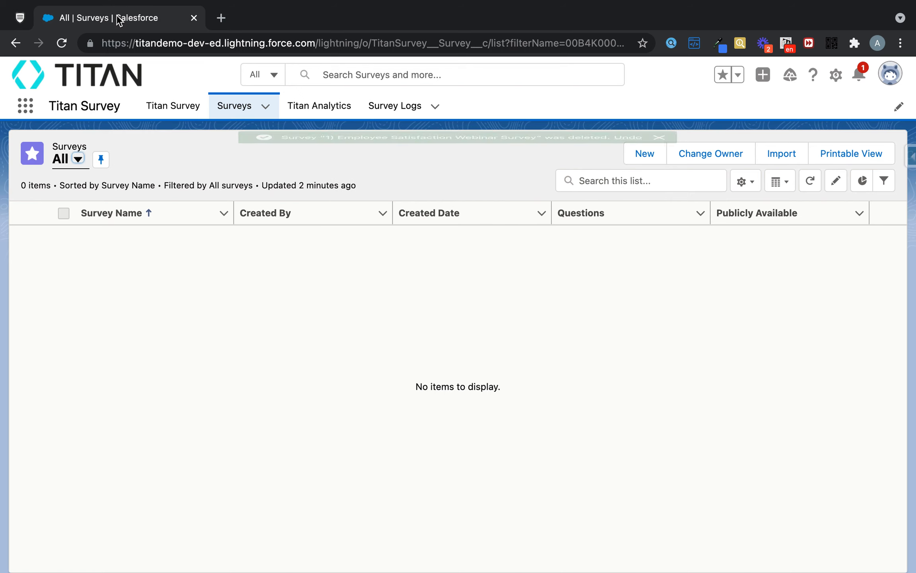
left_click(813, 185)
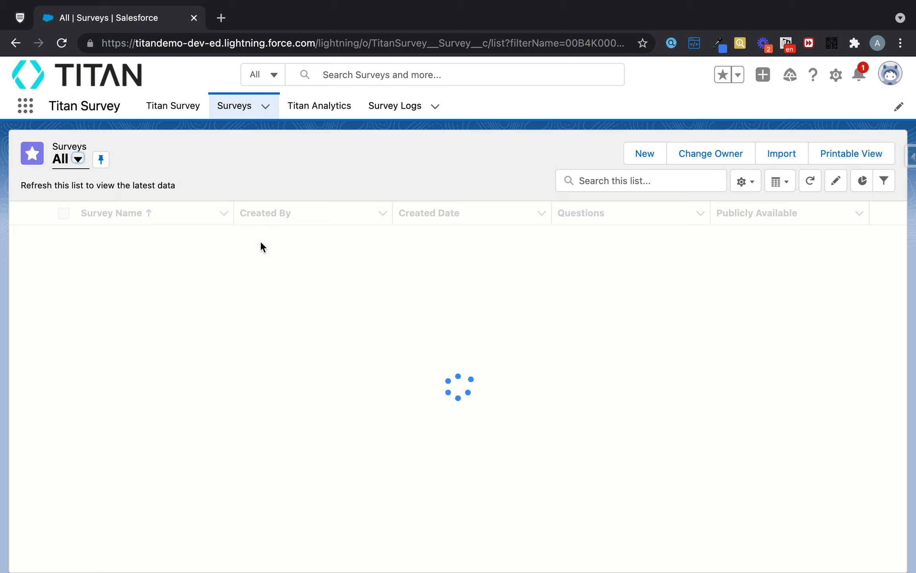
left_click(209, 240)
Open the survey's related distribution record and check its Comments field.
left_click(47, 221)
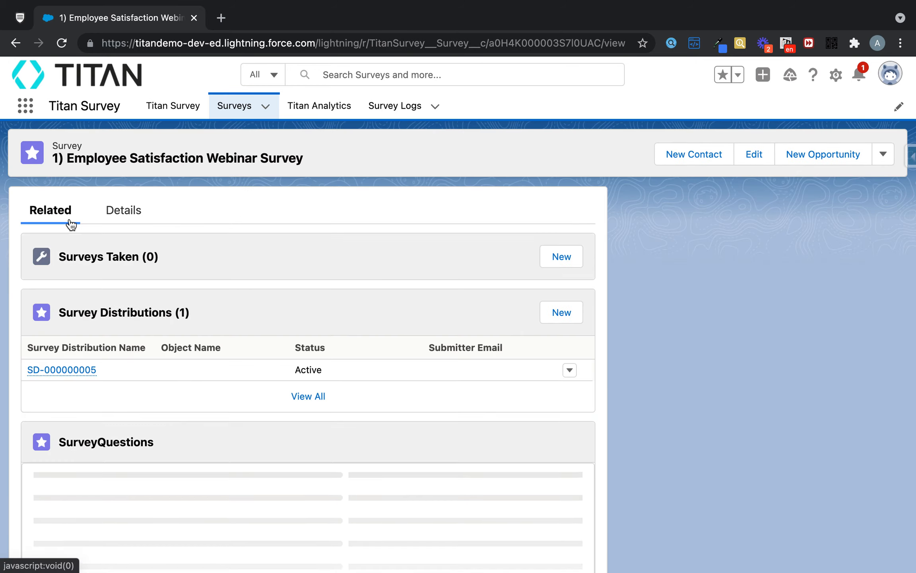
left_click(80, 374)
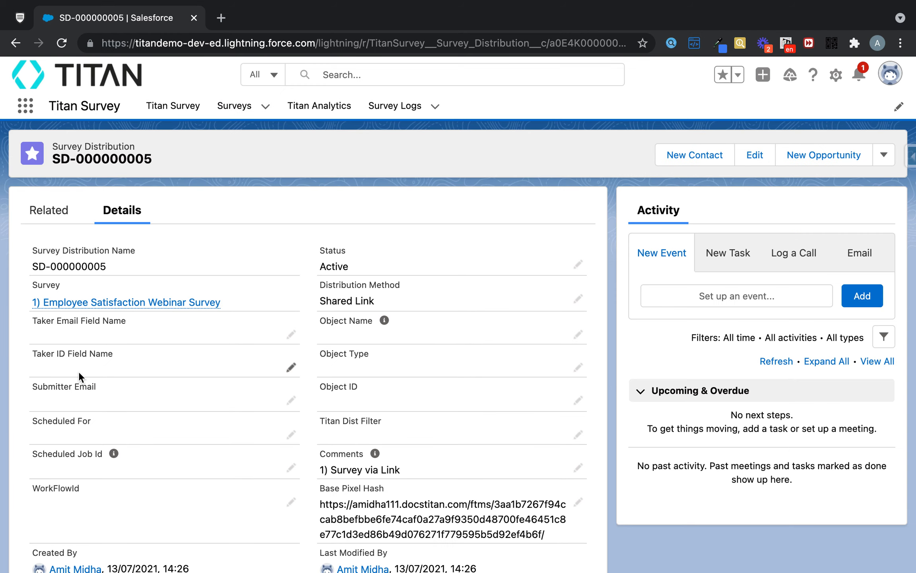
scroll(439, 354, "down", 2)
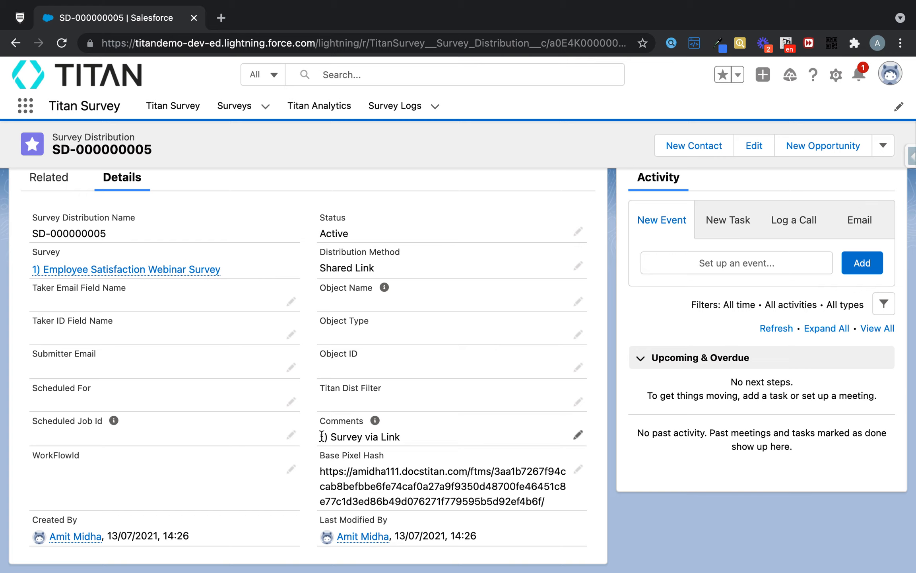
left_click_drag(320, 436, 404, 440)
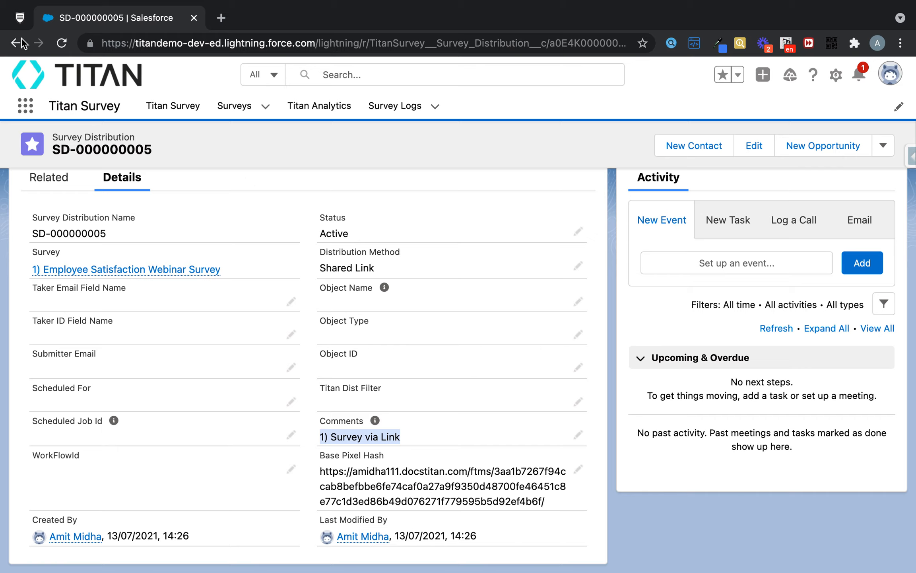
Switch back to Titan Survey and review the survey's existing distributions through Manage existing.
left_click(14, 18)
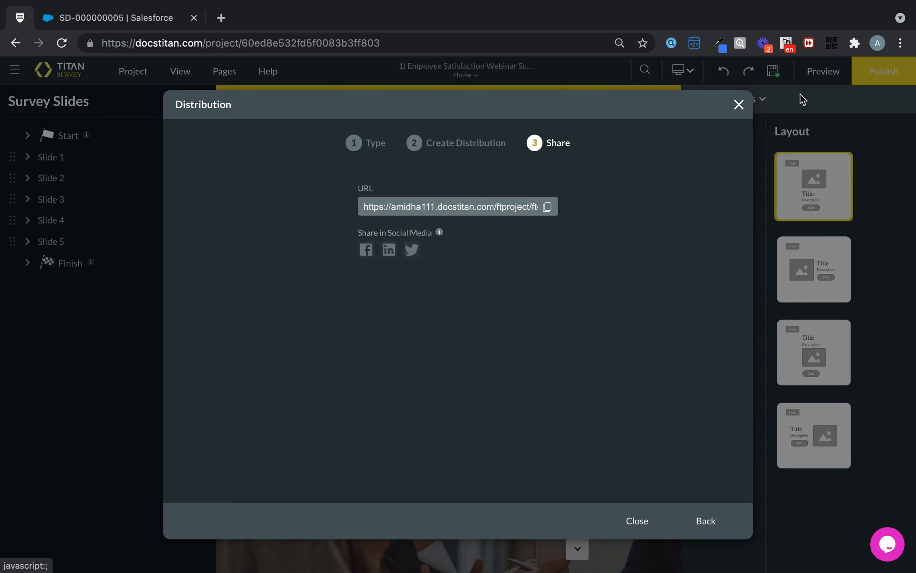
left_click(739, 105)
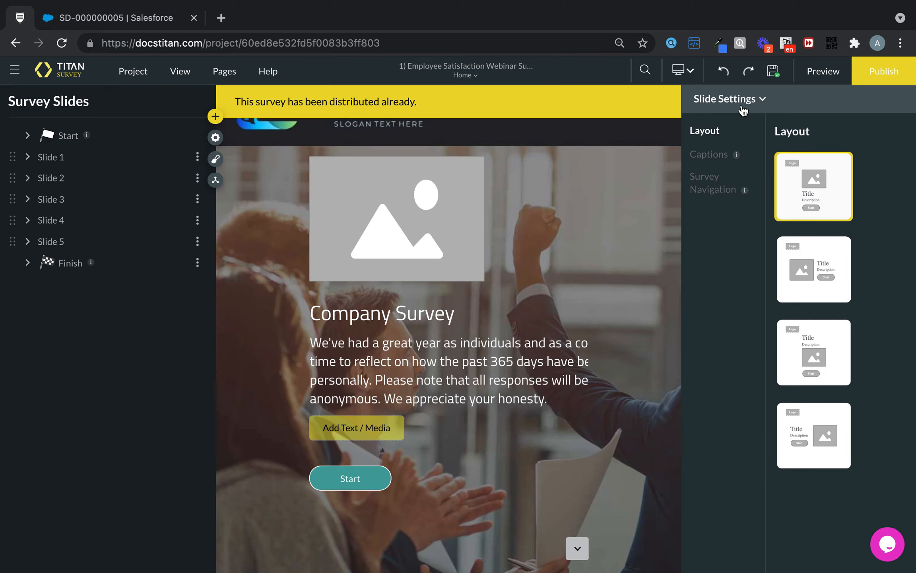
left_click(870, 73)
left_click(526, 237)
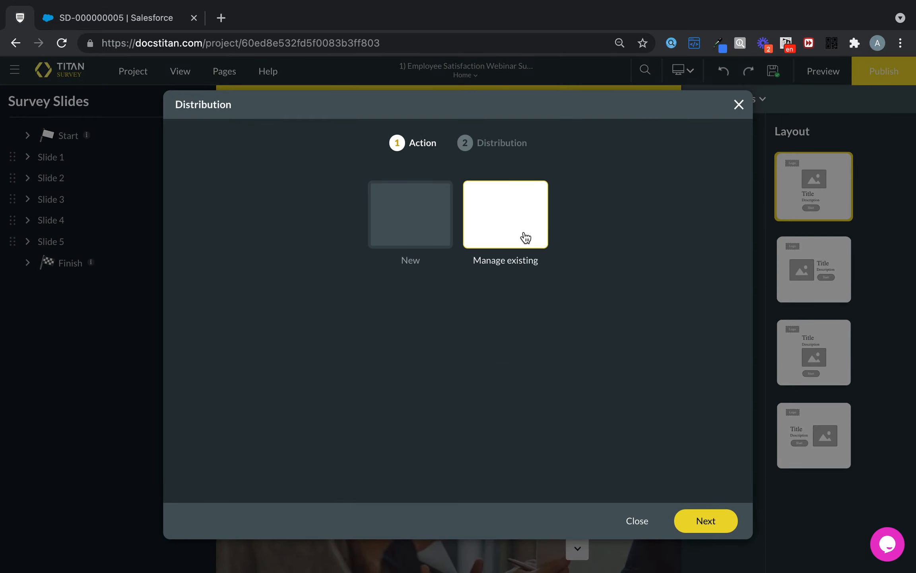
left_click(696, 521)
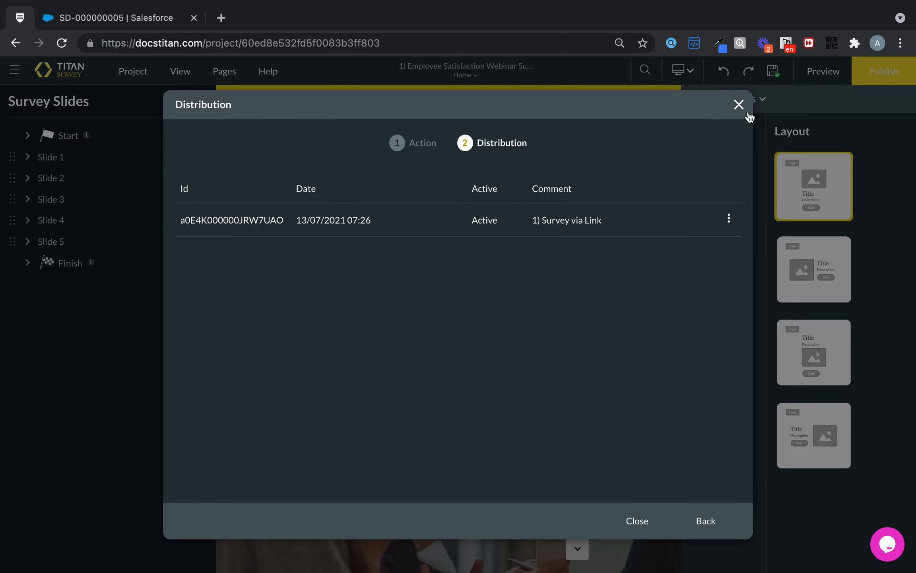
left_click(637, 520)
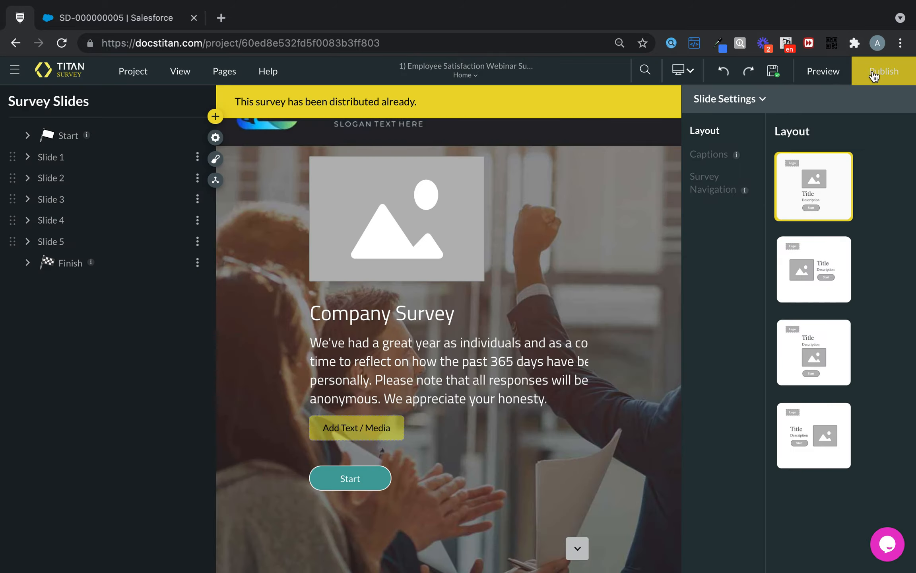
Try to create a second Link distribution with a comment starting "2) Survey".
left_click(883, 71)
left_click(436, 221)
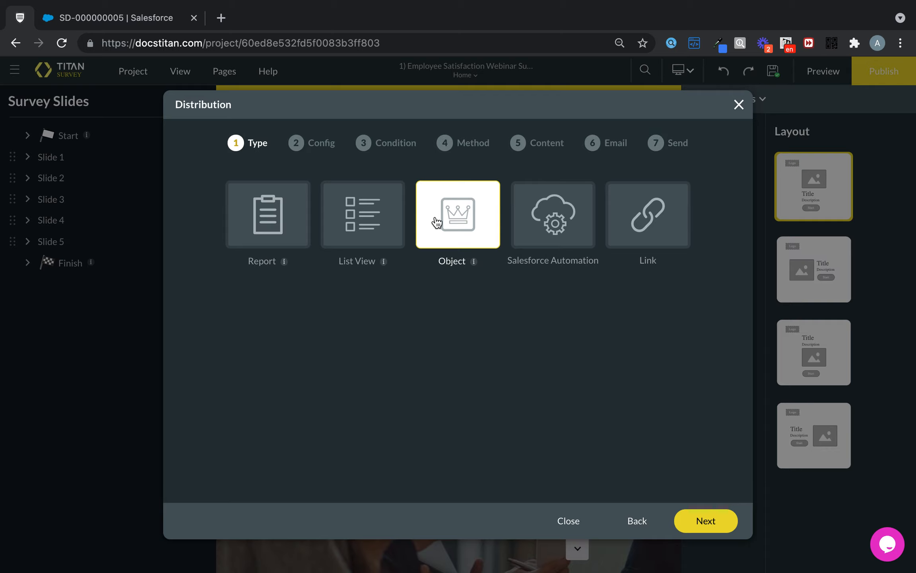
left_click(662, 243)
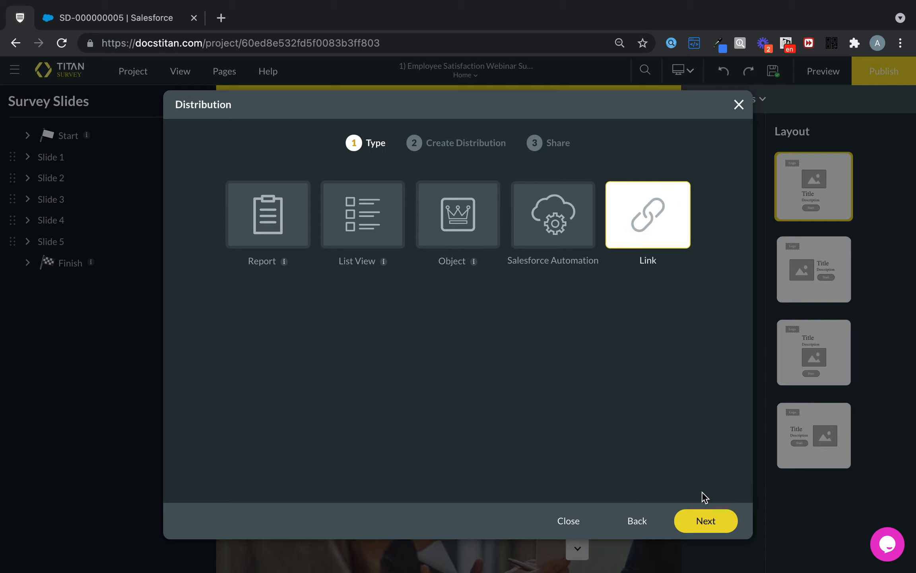
left_click(700, 531)
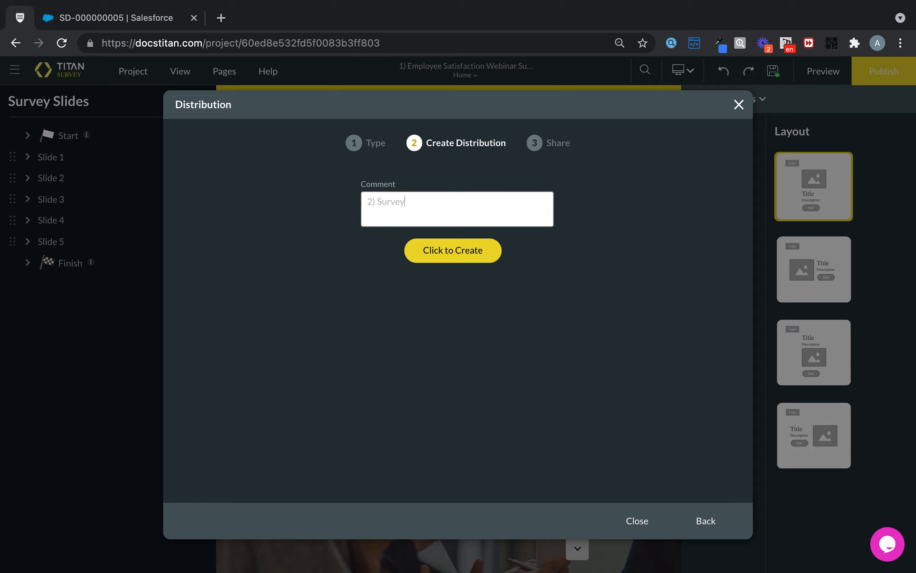
left_click(477, 248)
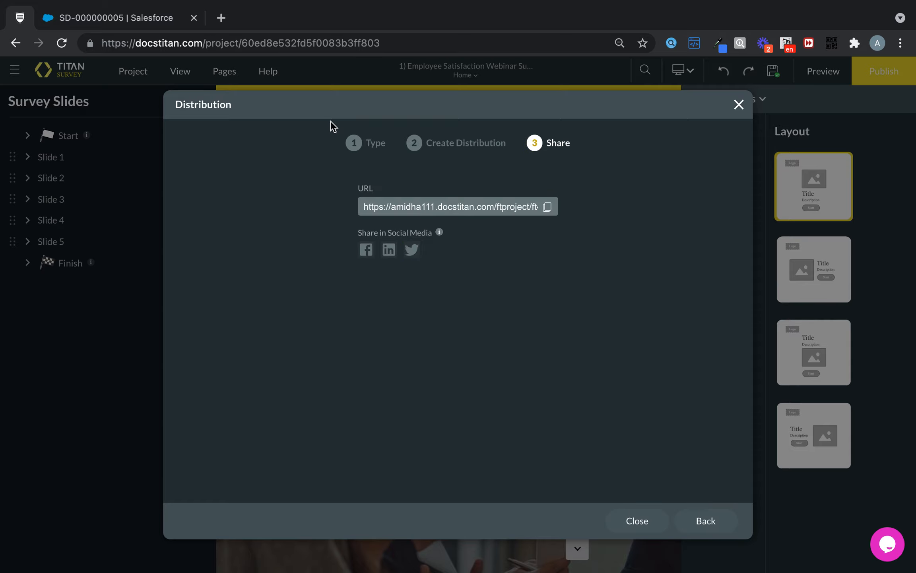
Switch to Salesforce and view the related records of the "1) Employee Satisfaction Webinar Survey" from the Surveys list.
left_click(163, 17)
scroll(238, 259, "up", 2)
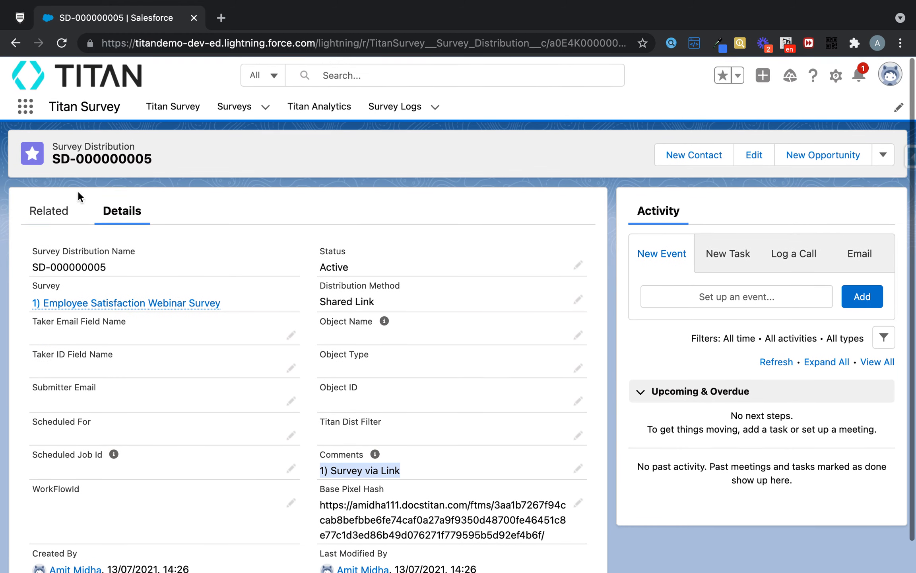
left_click(51, 212)
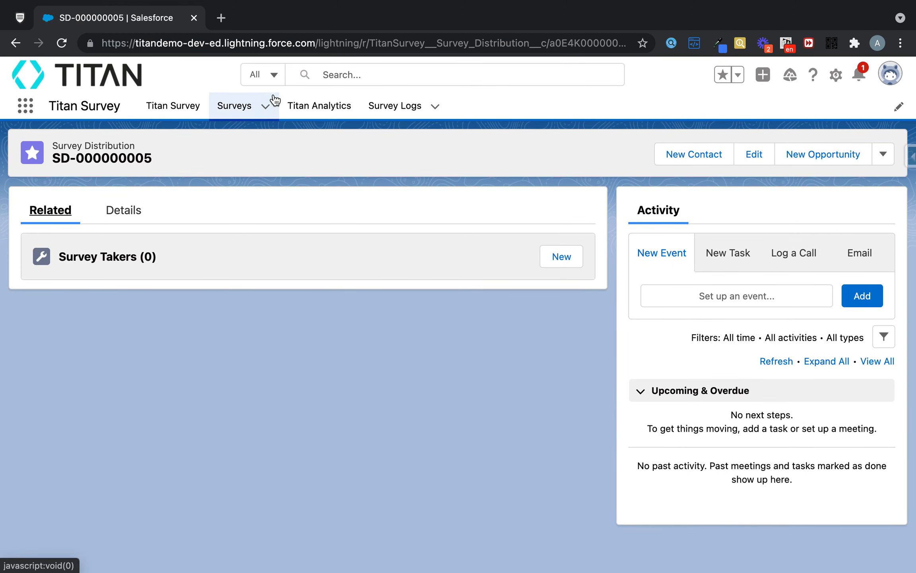
left_click(221, 106)
left_click(153, 238)
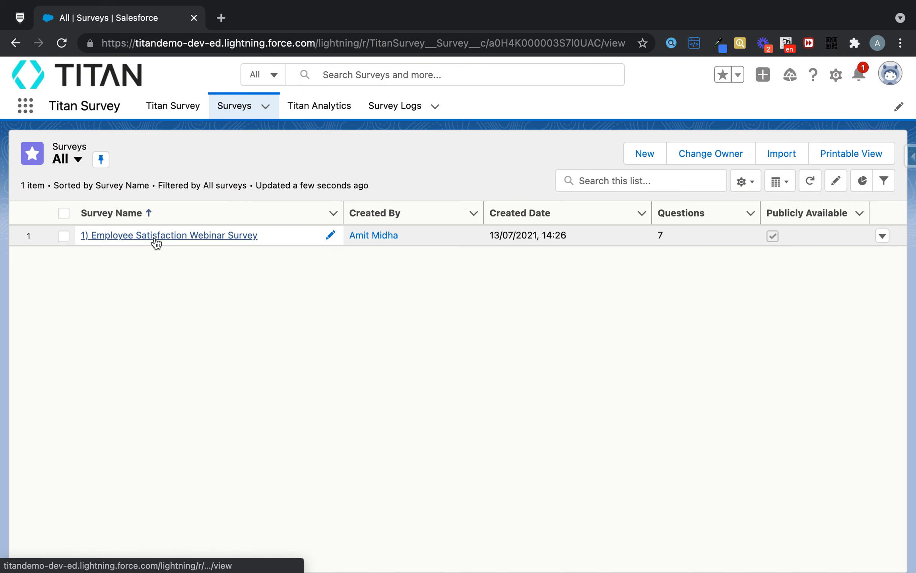
left_click(52, 215)
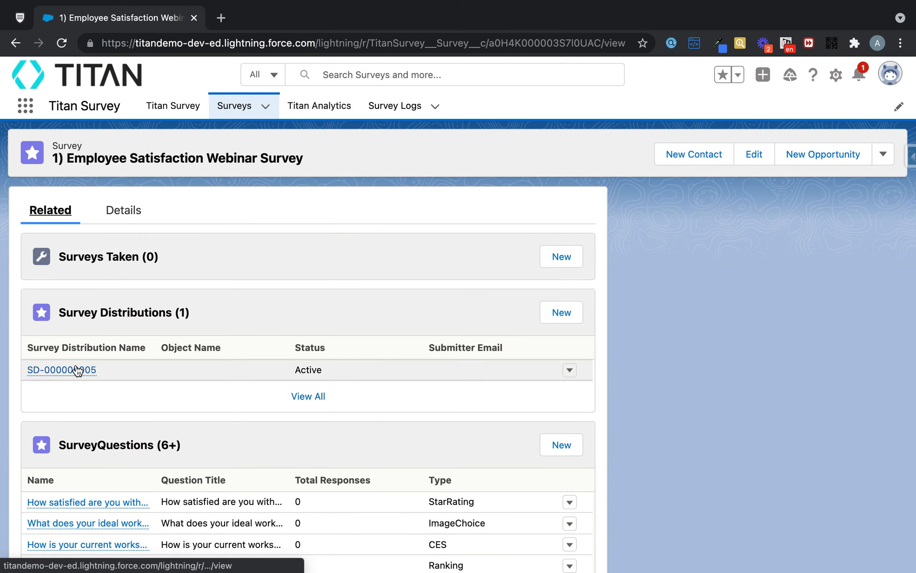
Open distribution SD-000000005 from the survey's related records and review its details.
mouse_move(84, 374)
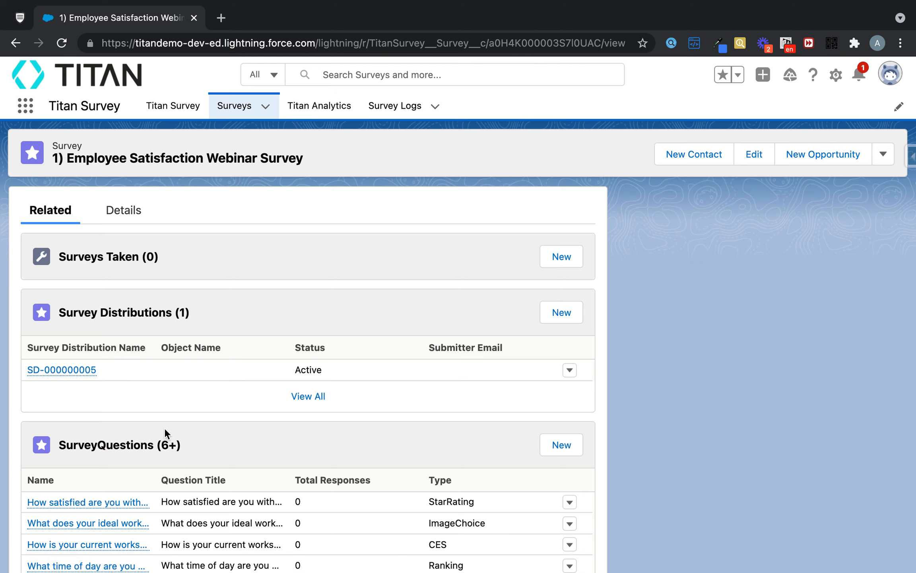
left_click(90, 370)
scroll(244, 349, "down", 1)
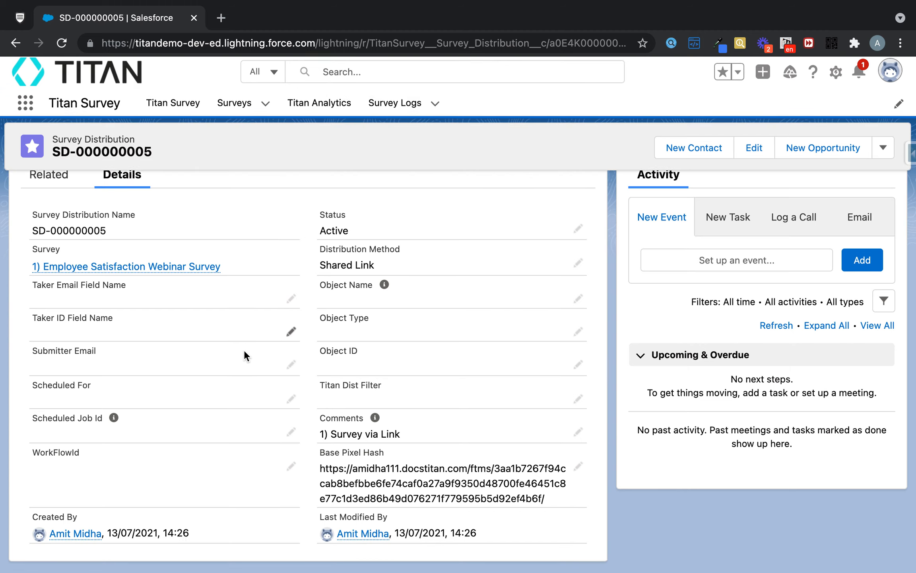
mouse_move(137, 278)
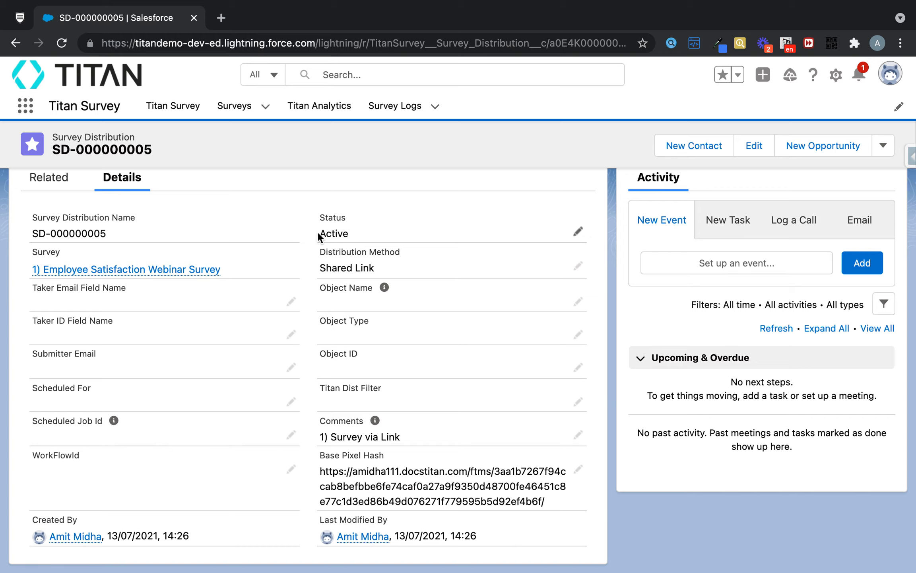
Return to Titan Survey and check the existing distributions and the options of the "1) Survey via Link" entry.
left_click(22, 19)
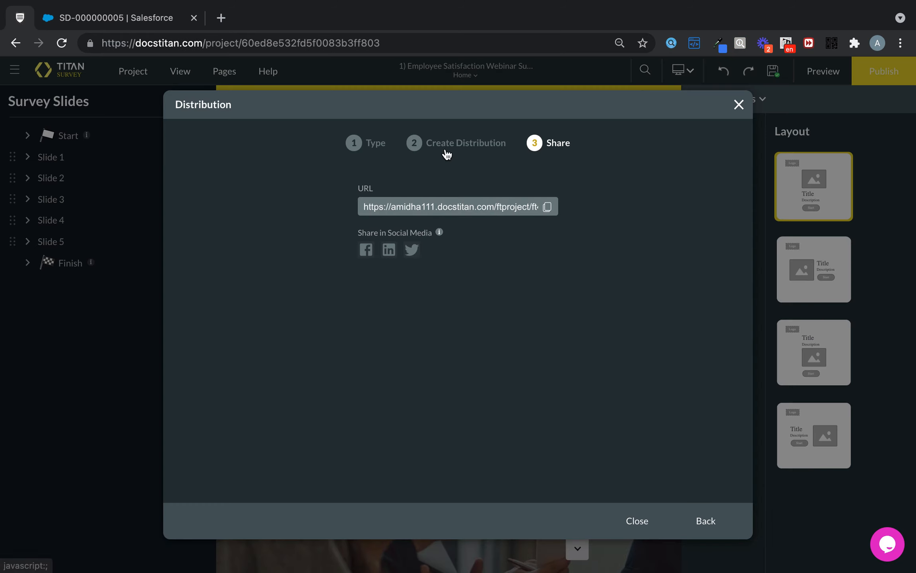
left_click(739, 104)
left_click(877, 71)
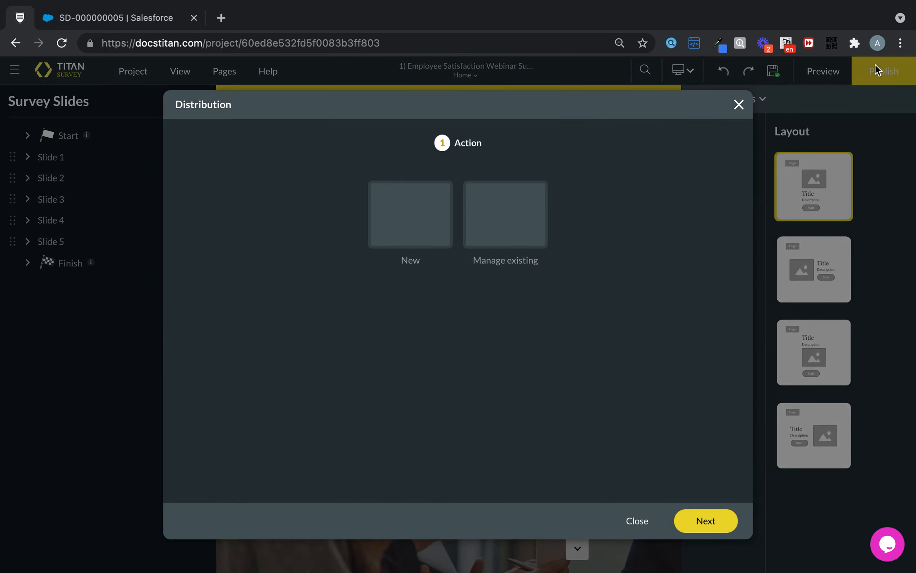
left_click(522, 201)
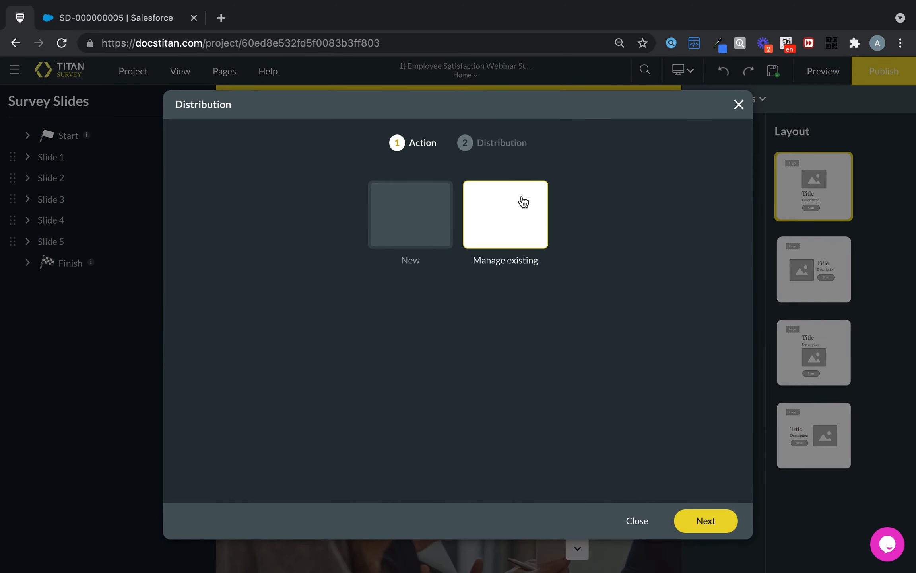
left_click(706, 521)
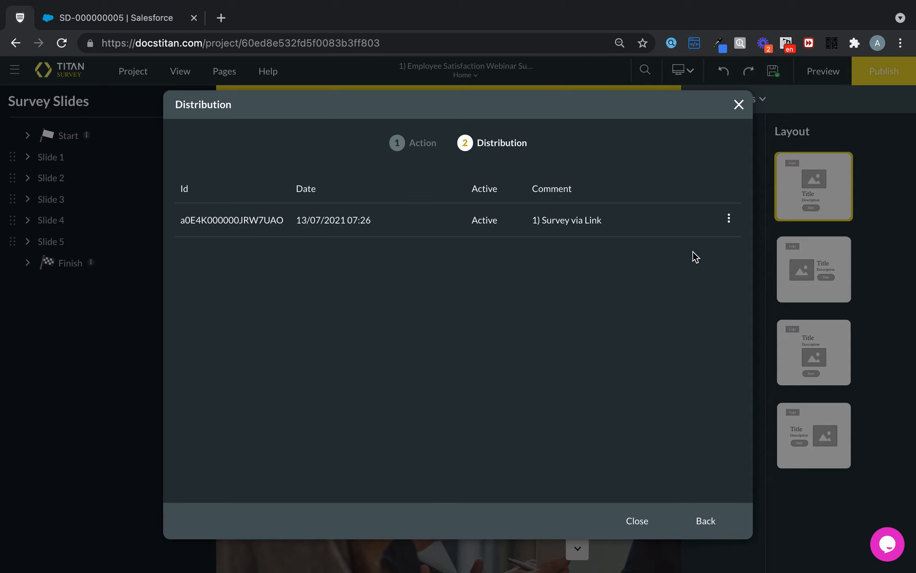
left_click(728, 218)
left_click(756, 253)
left_click(646, 524)
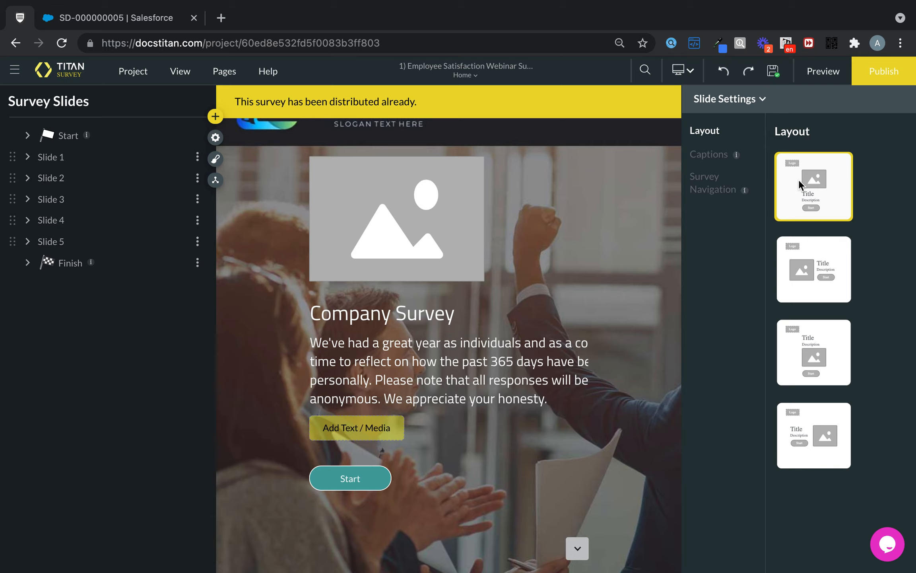
Create a new Link distribution for the survey with the comment "2) Survey link".
left_click(884, 70)
left_click(448, 237)
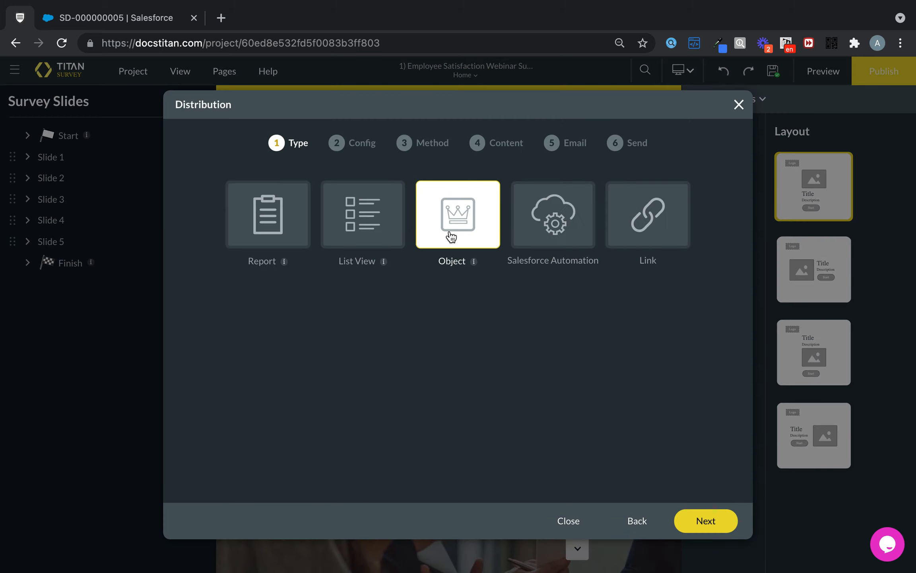
left_click(662, 213)
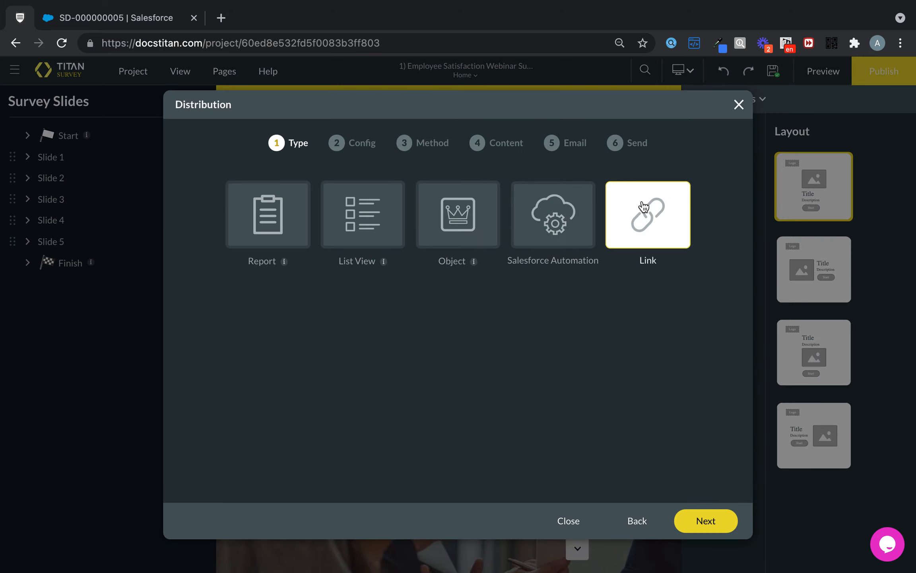
left_click(723, 518)
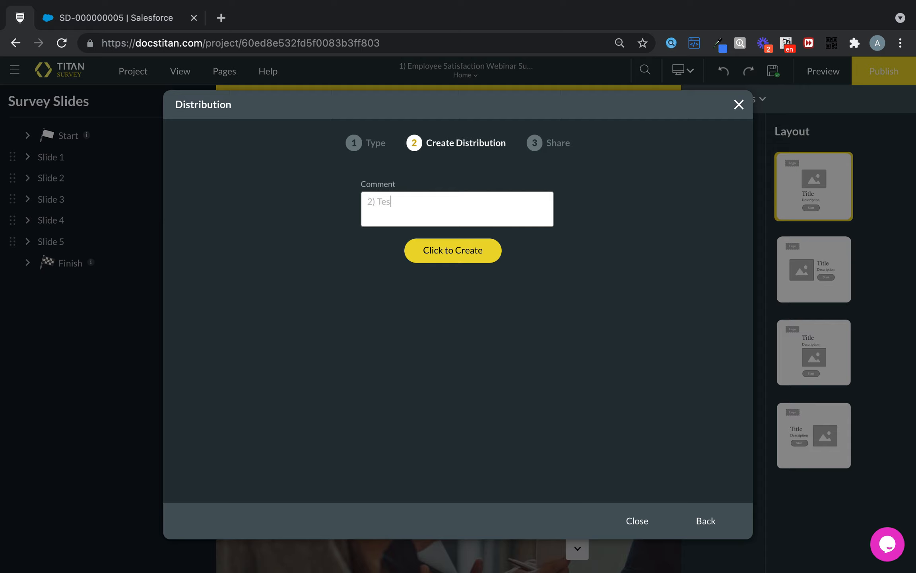
type("2) Survey link")
left_click(466, 250)
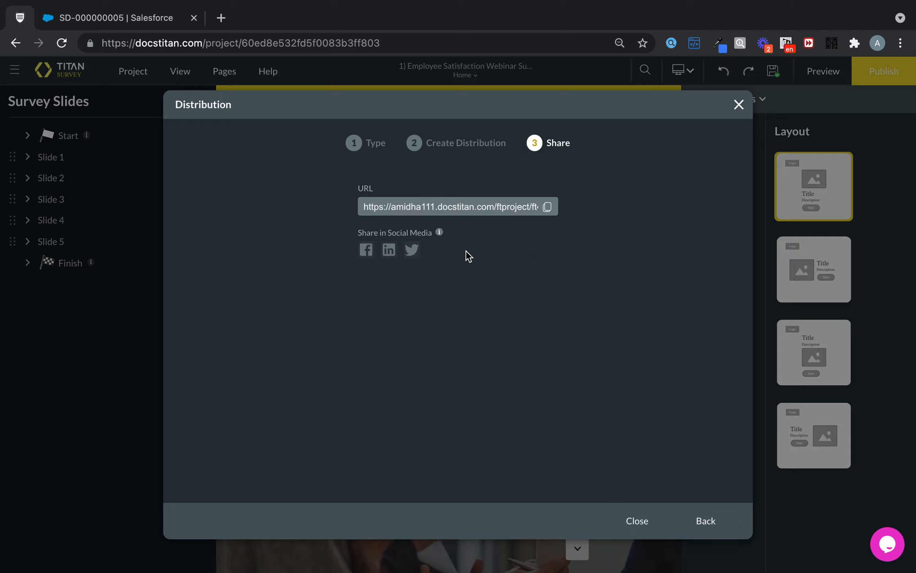
Switch to Salesforce and open the full list of survey distributions related to the "1) Employee Satisfaction Webinar Survey".
left_click(99, 8)
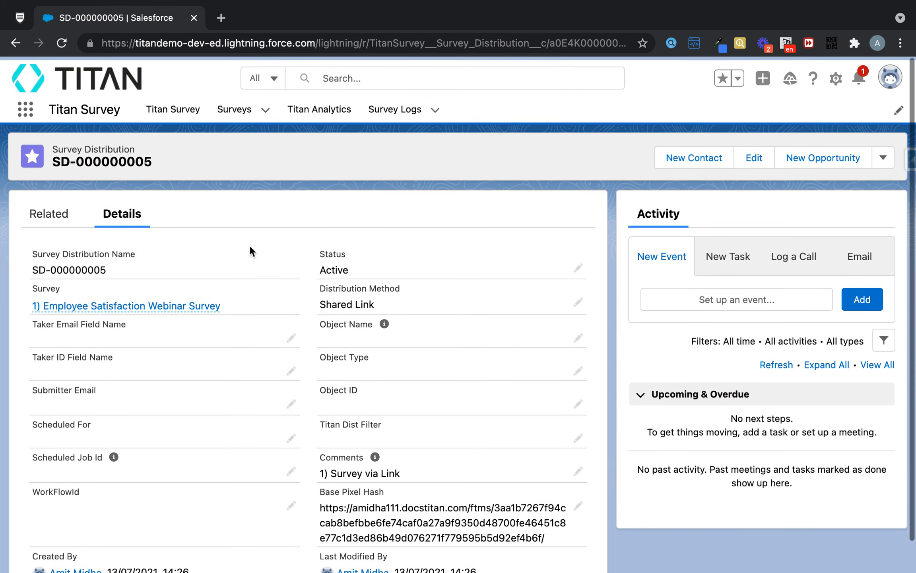
left_click(169, 301)
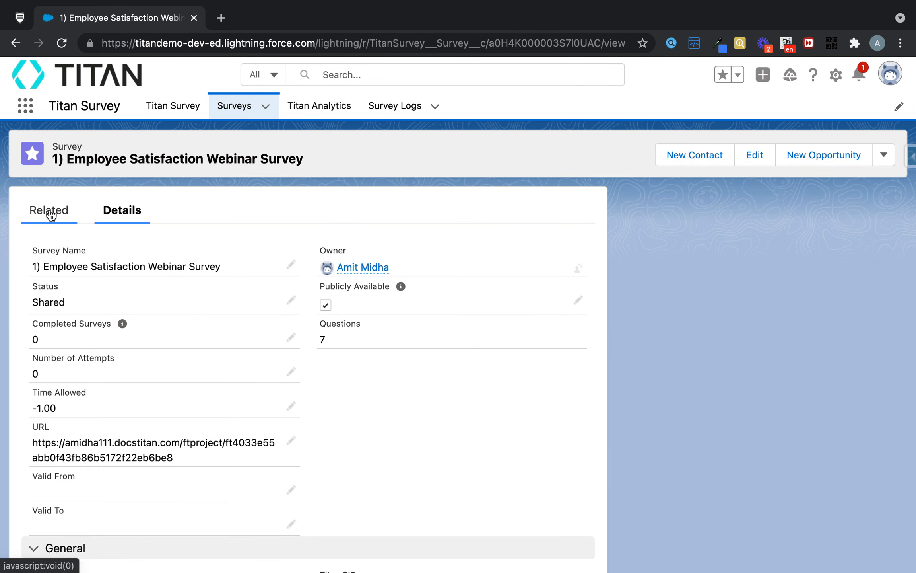
left_click(50, 209)
left_click(306, 415)
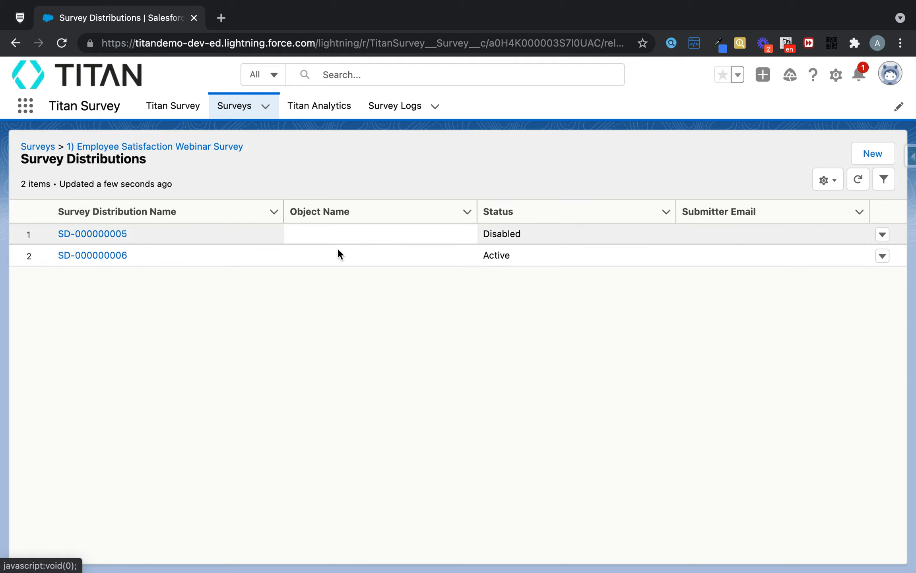
Open distribution SD-000000006 and check the comment in its details.
left_click(103, 255)
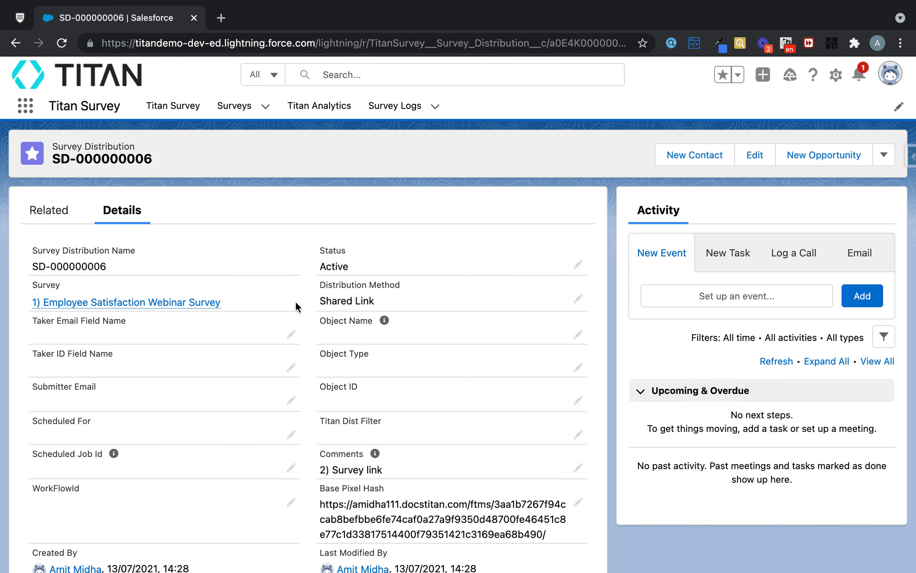
scroll(295, 300, "down", 1)
left_click_drag(314, 440, 402, 434)
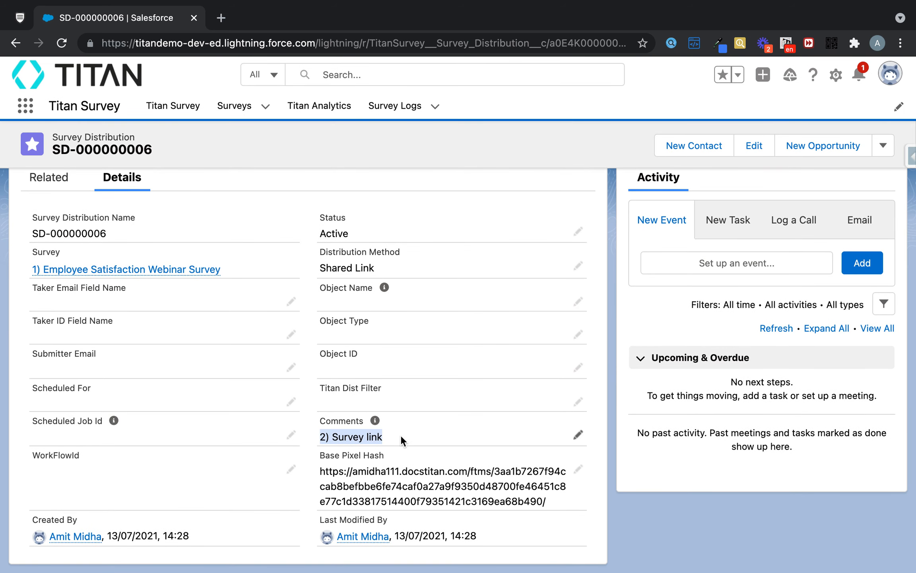
left_click(400, 434)
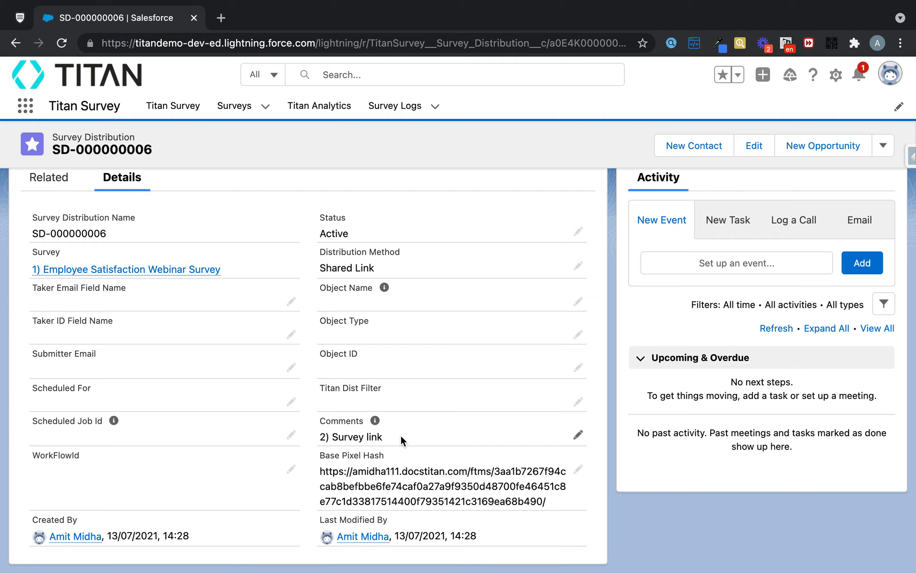
Return to Titan Survey, close the finished link distribution and start a new distribution of type Object.
left_click(20, 18)
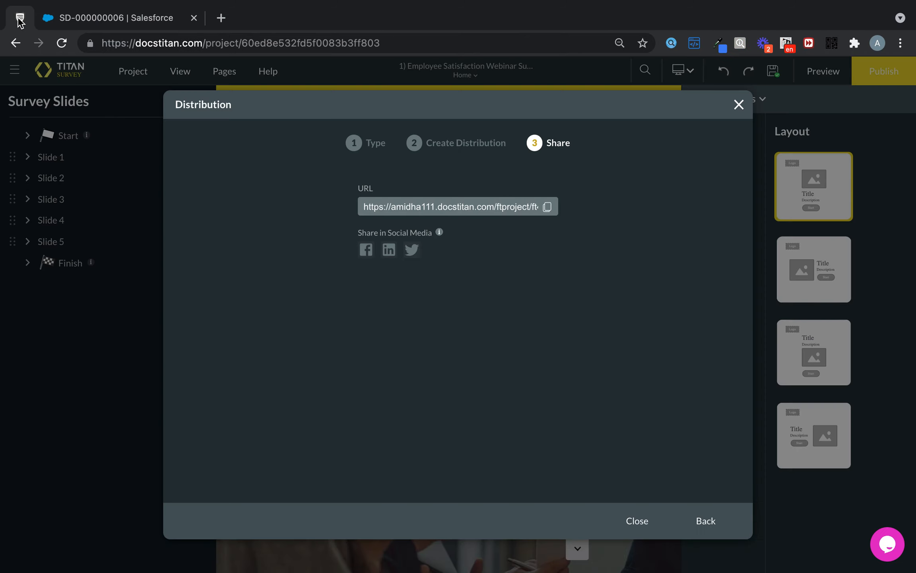
left_click(742, 103)
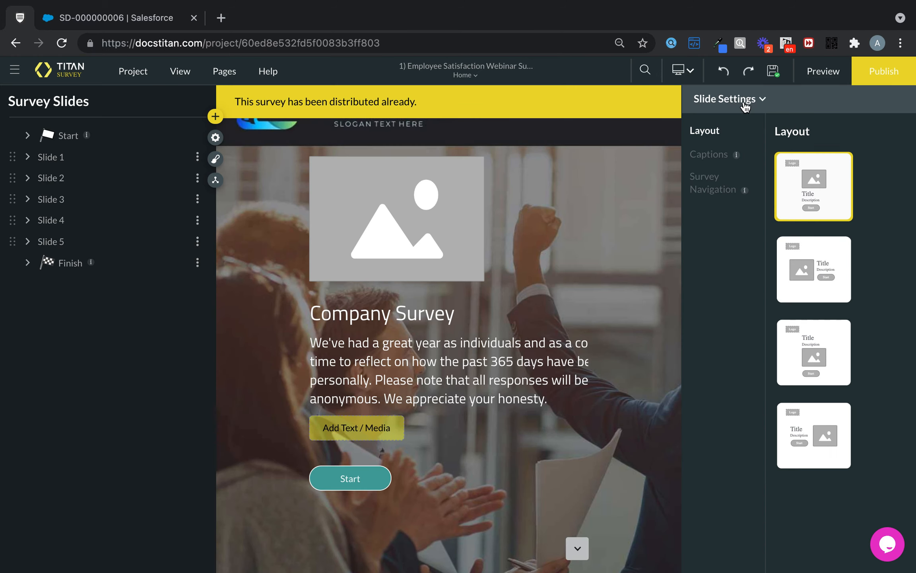
left_click(869, 69)
left_click(412, 229)
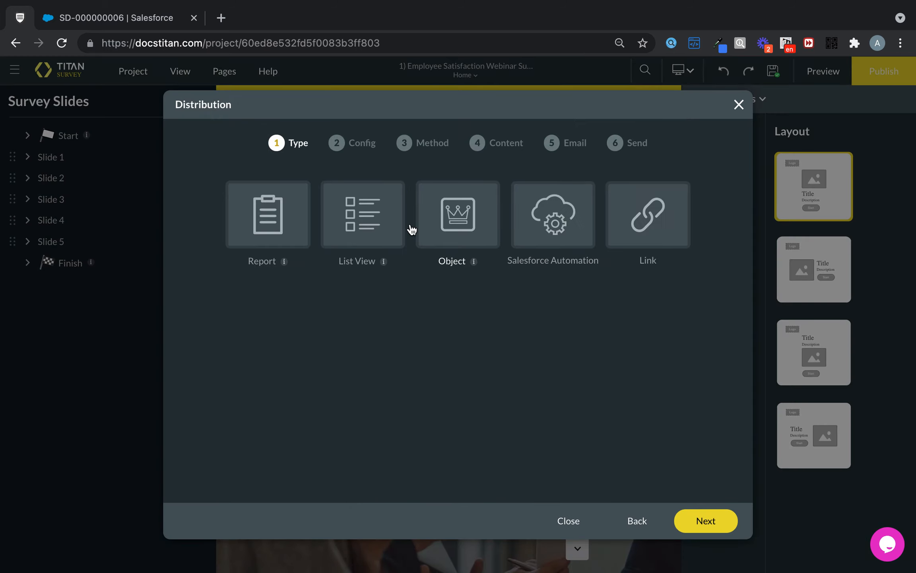
left_click(485, 224)
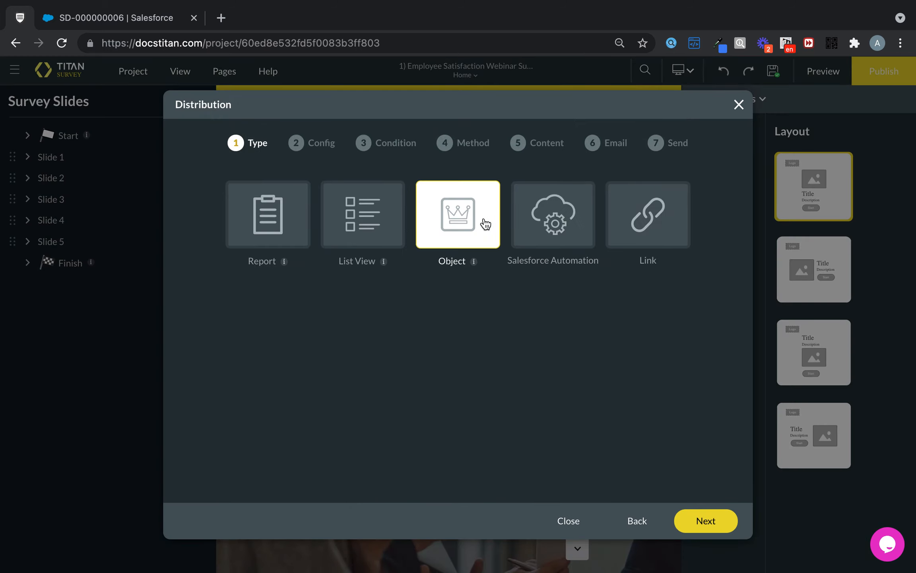
left_click(703, 519)
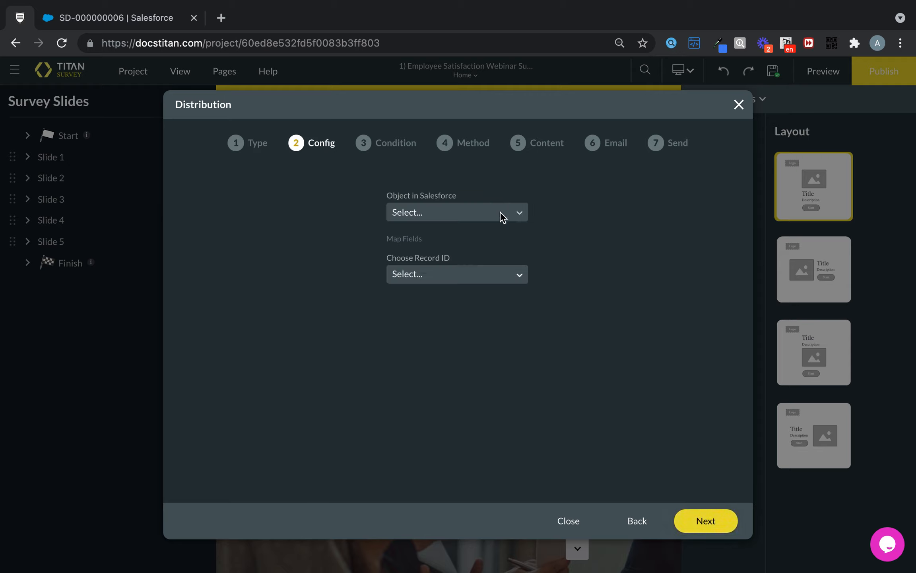
Configure the distribution with Contact as the Salesforce object and Contact ID as the record ID.
left_click(485, 210)
type("cont")
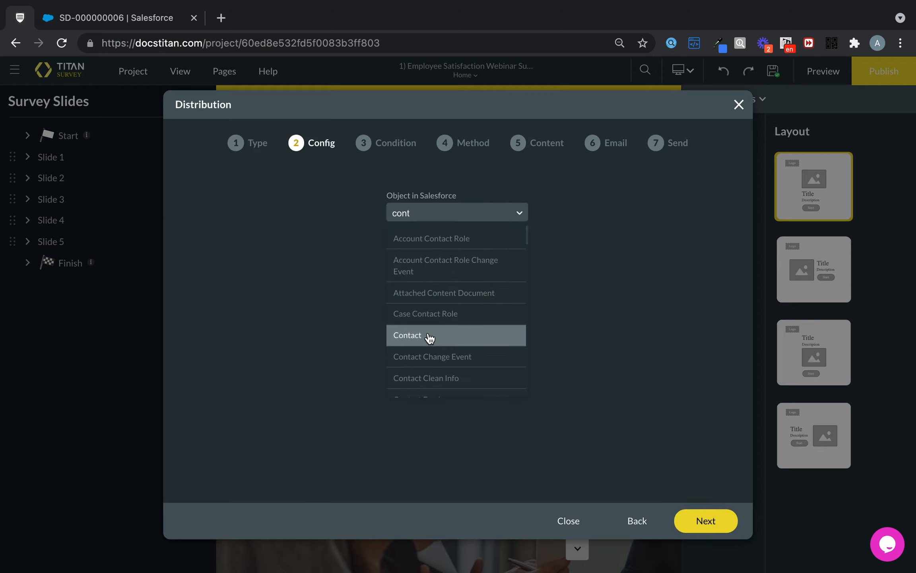
left_click(429, 336)
left_click(442, 278)
type("c")
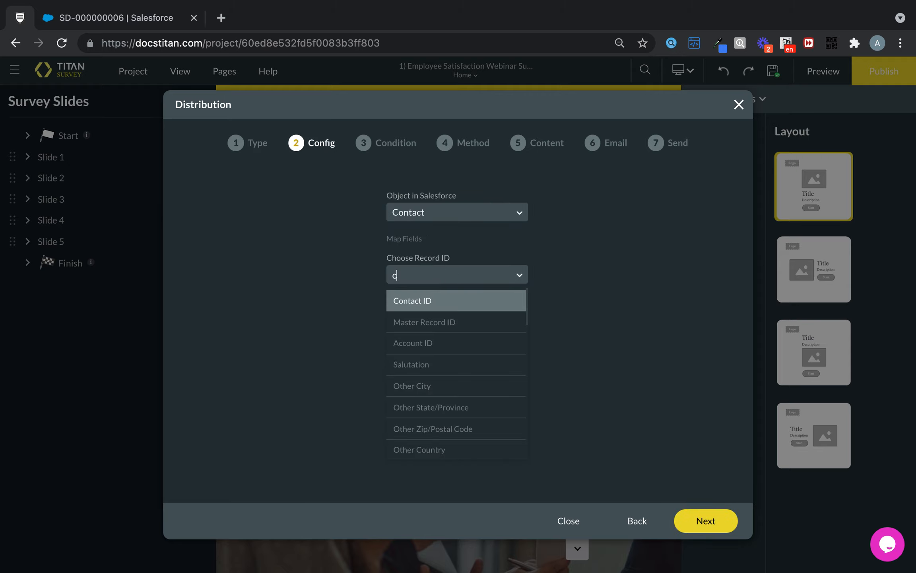
left_click(439, 296)
left_click(714, 519)
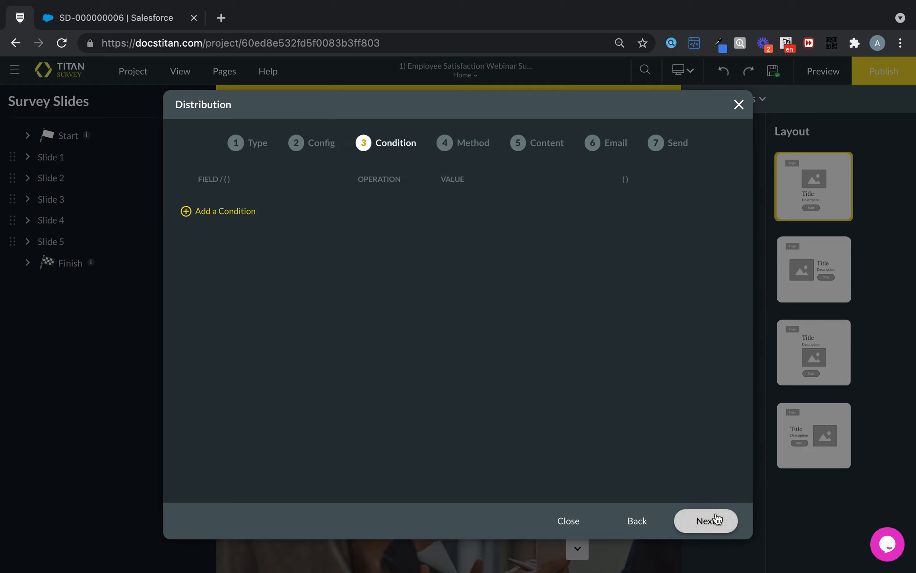
Add a condition that Last Name contains the static surname of the intended contacts, and accept the default distribution method.
left_click(237, 211)
left_click(250, 205)
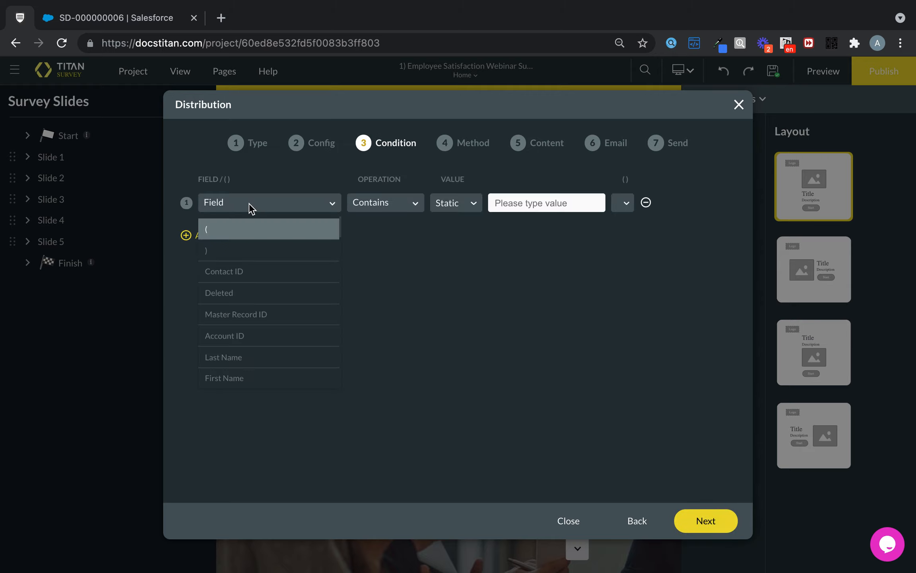
left_click(265, 357)
type("Bloggs")
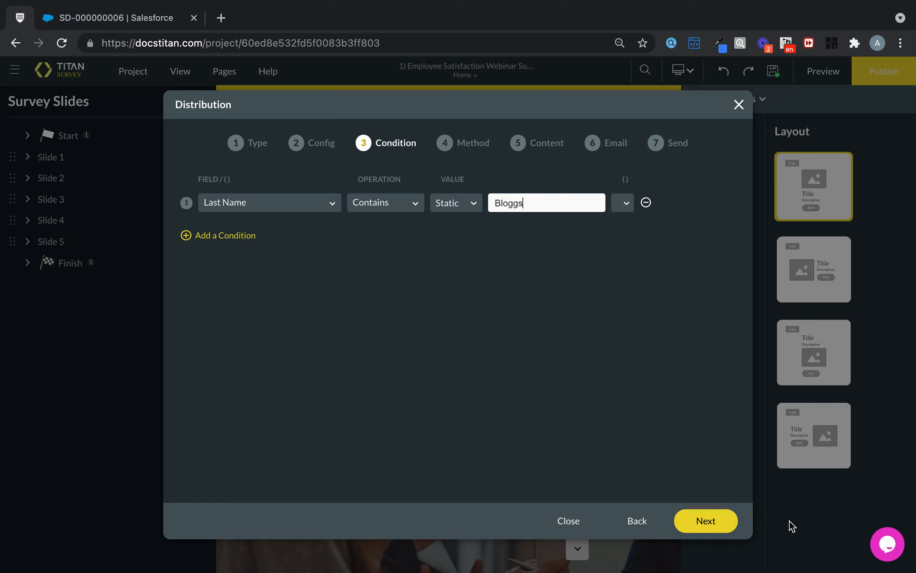
left_click(704, 520)
left_click(714, 518)
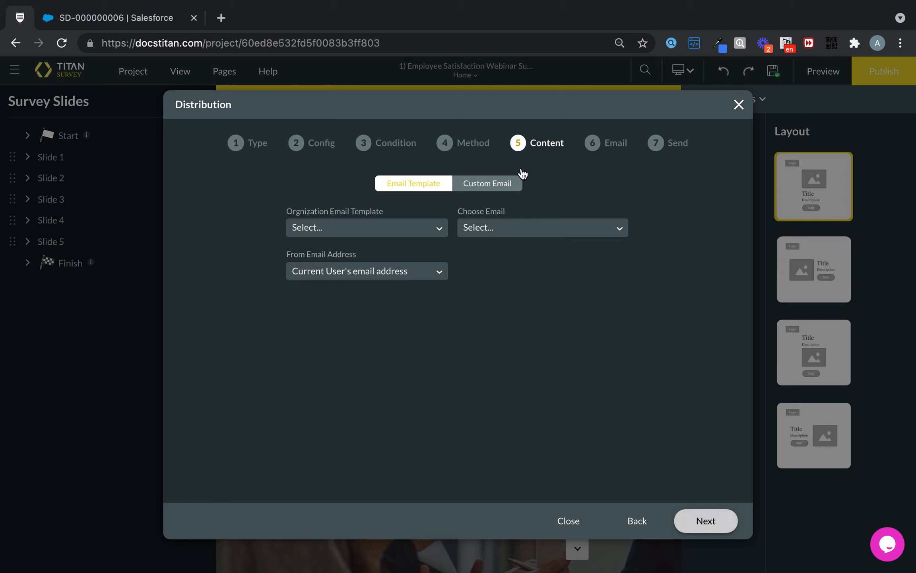
Choose a custom email sent from the current user's email address, with Email as the recipient email field.
left_click(477, 187)
left_click(425, 229)
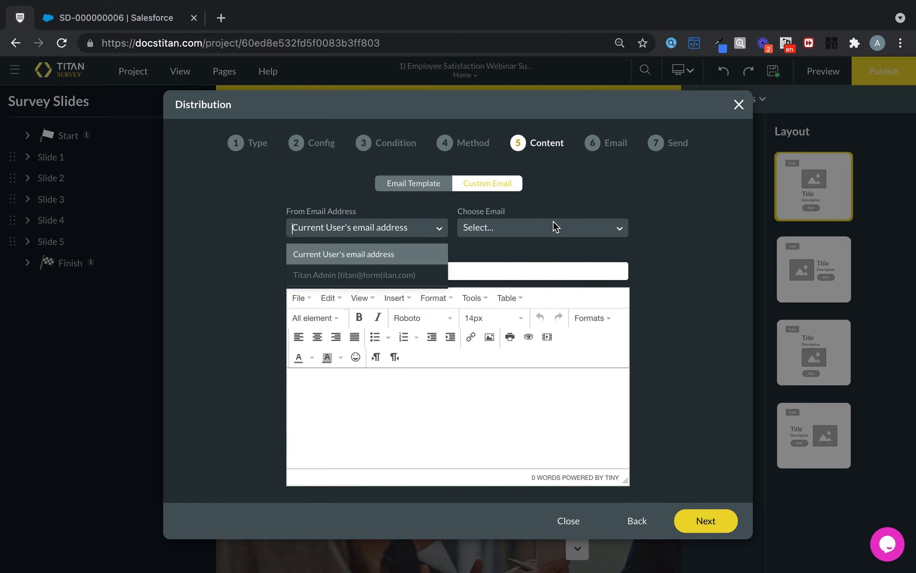
left_click(553, 221)
type("email")
left_click(541, 252)
Set the email subject to "Satisfaction Survey" and insert the {!FT_Web_Survey_URL} element into the message body.
left_click(480, 263)
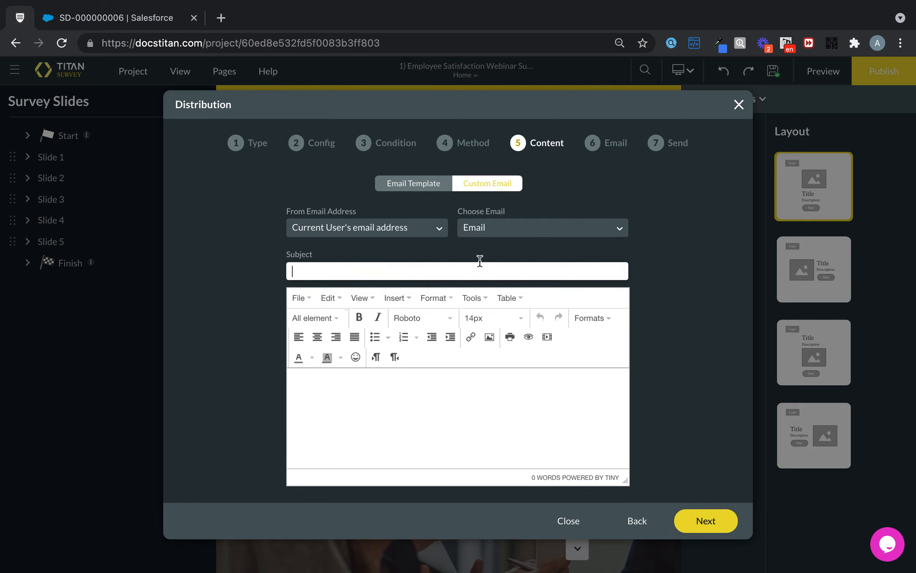
type("S")
type("atisfaction Suirve")
type("vey")
left_click(320, 317)
left_click(337, 292)
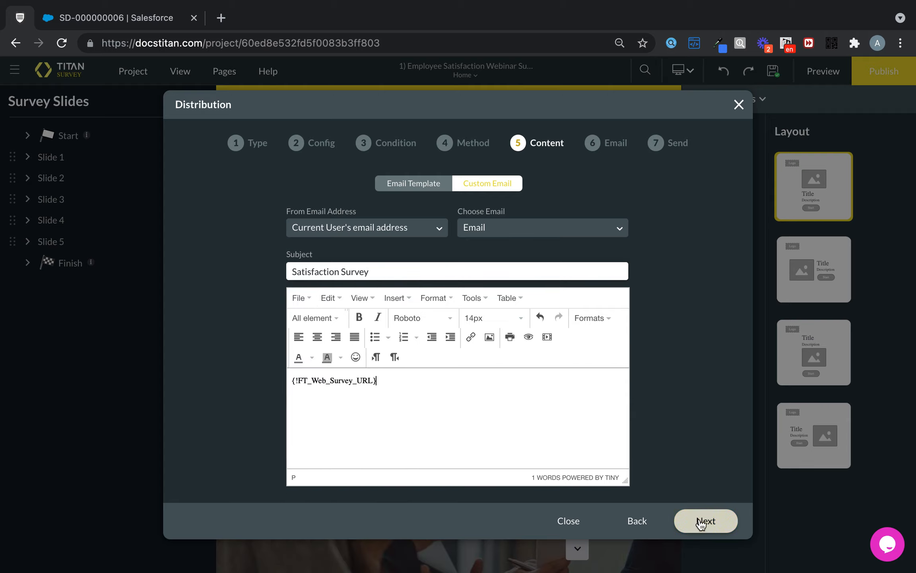
left_click(702, 521)
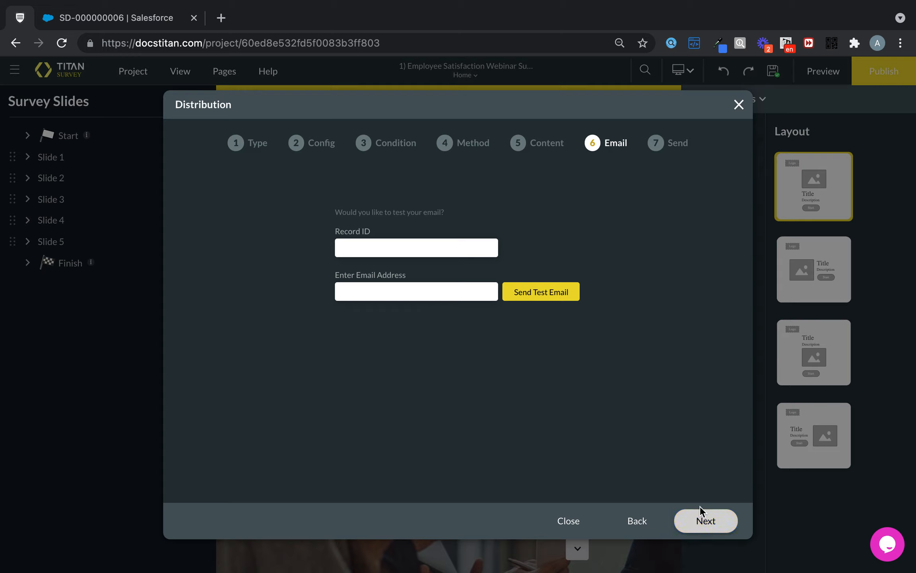
Skip the test email, enter the survey result recipient's email and the comment "3) Survey Object", and send the distribution immediately.
left_click(702, 521)
left_click(455, 203)
left_click(435, 264)
type("3) Survey Object")
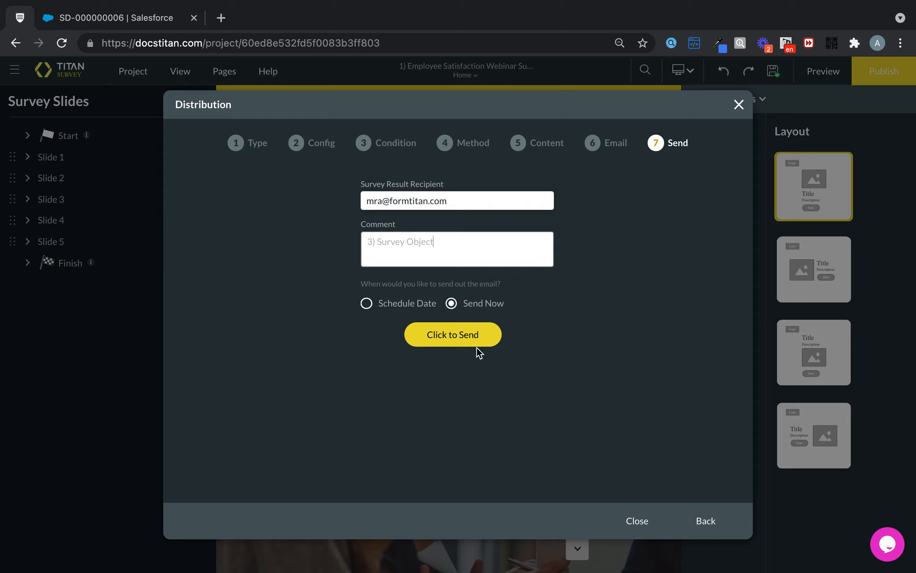
left_click(484, 334)
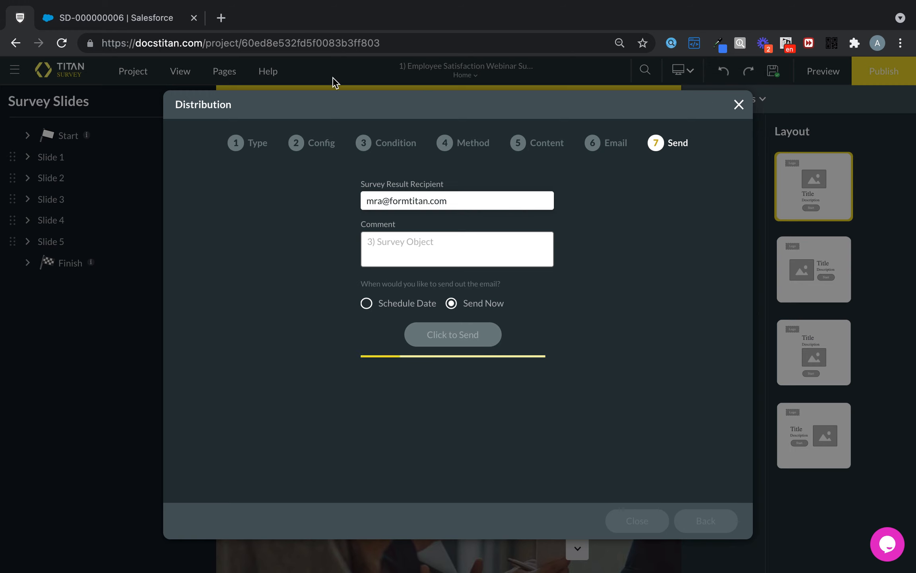
Switch to Salesforce and open the survey's complete list of distributions from its related records.
left_click(105, 16)
left_click(151, 268)
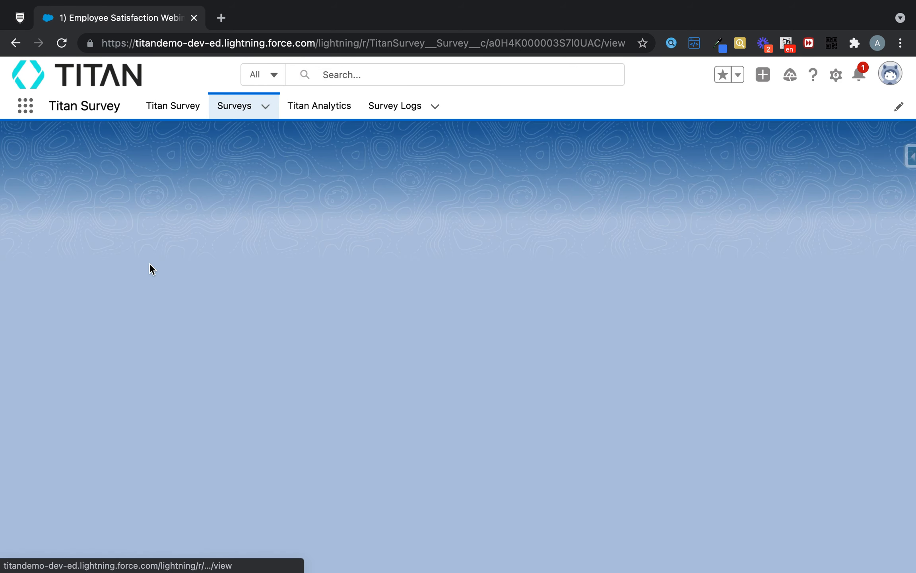
left_click(41, 224)
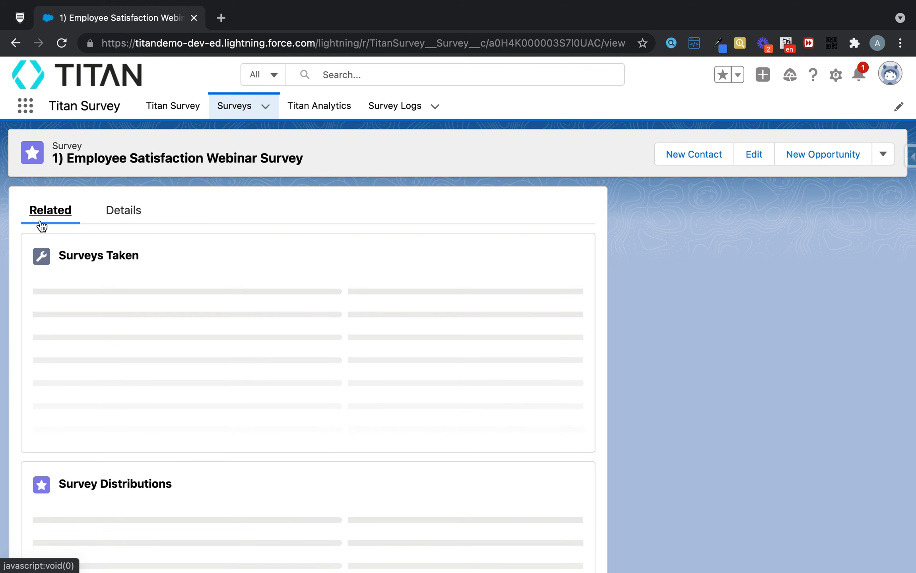
scroll(195, 365, "down", 1)
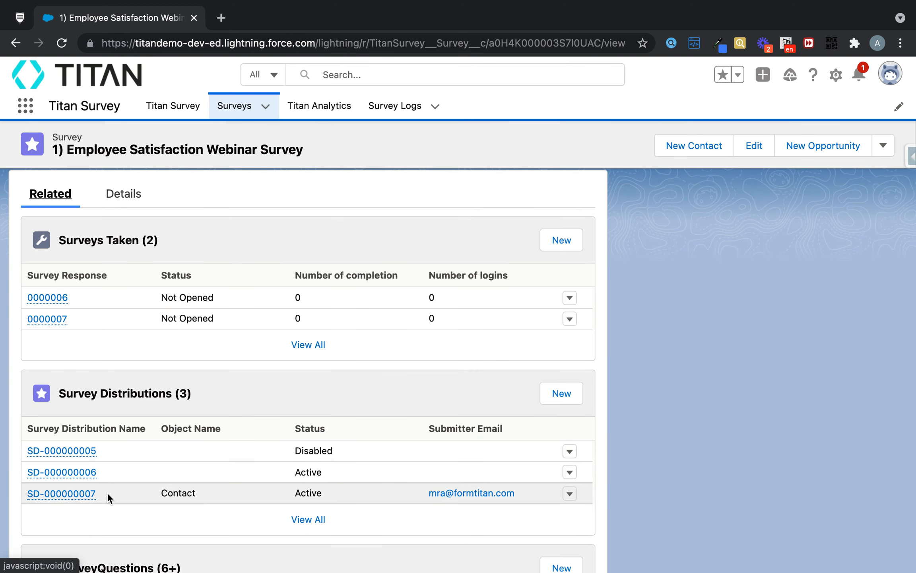
mouse_move(88, 495)
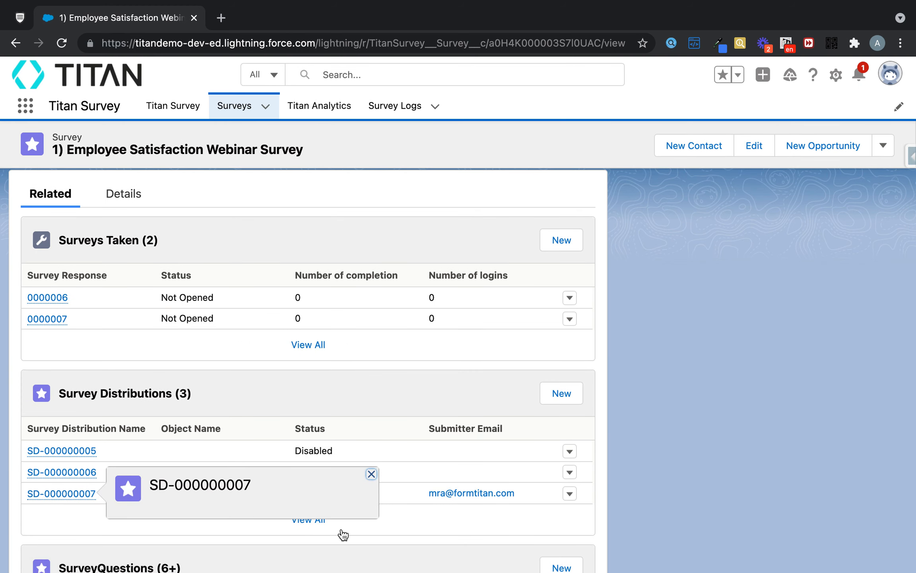
left_click(314, 520)
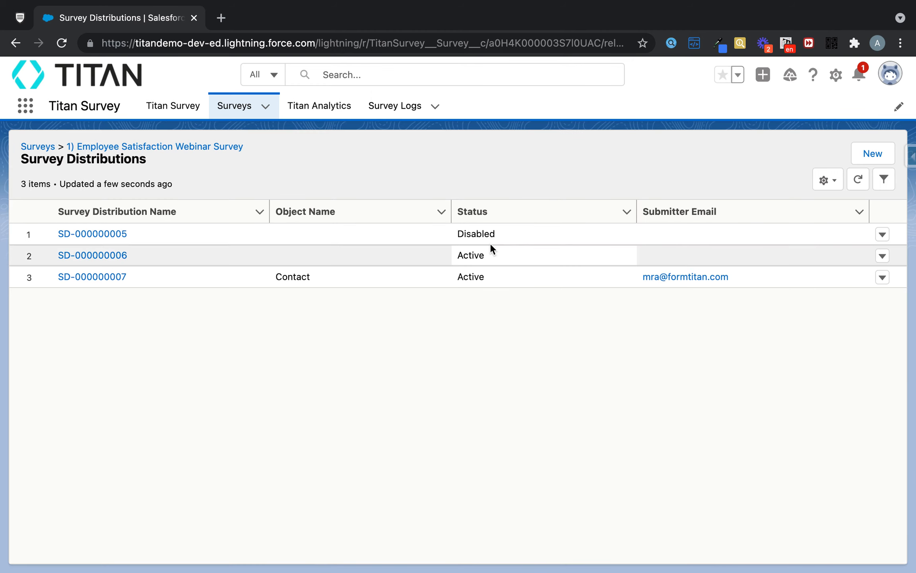
Open distribution SD-000000007 and check its comment and distribution method.
left_click(110, 283)
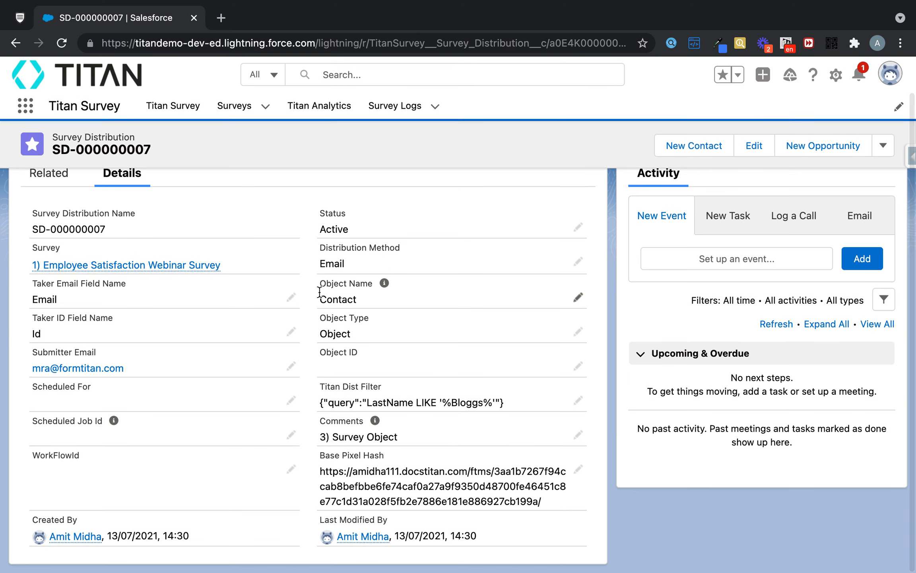
left_click_drag(398, 435, 333, 437)
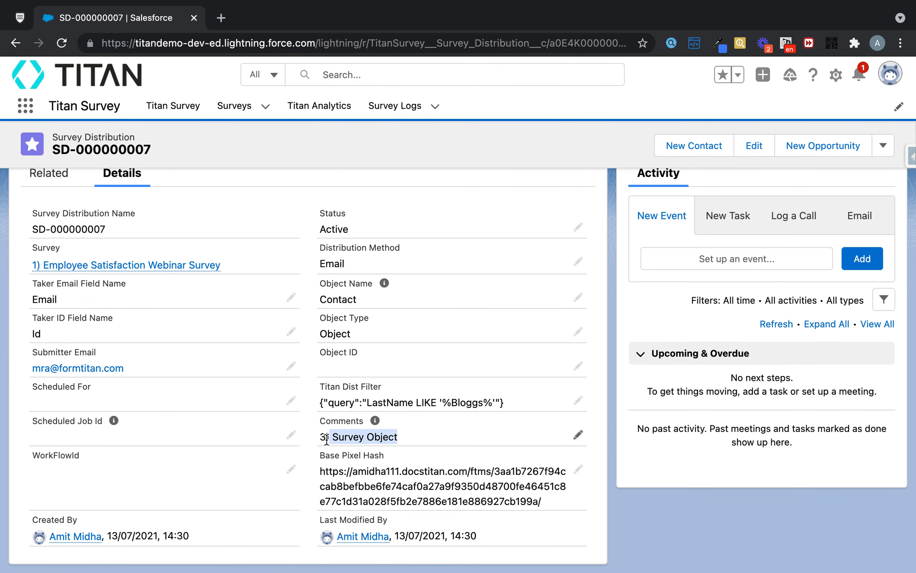
left_click_drag(318, 263, 357, 261)
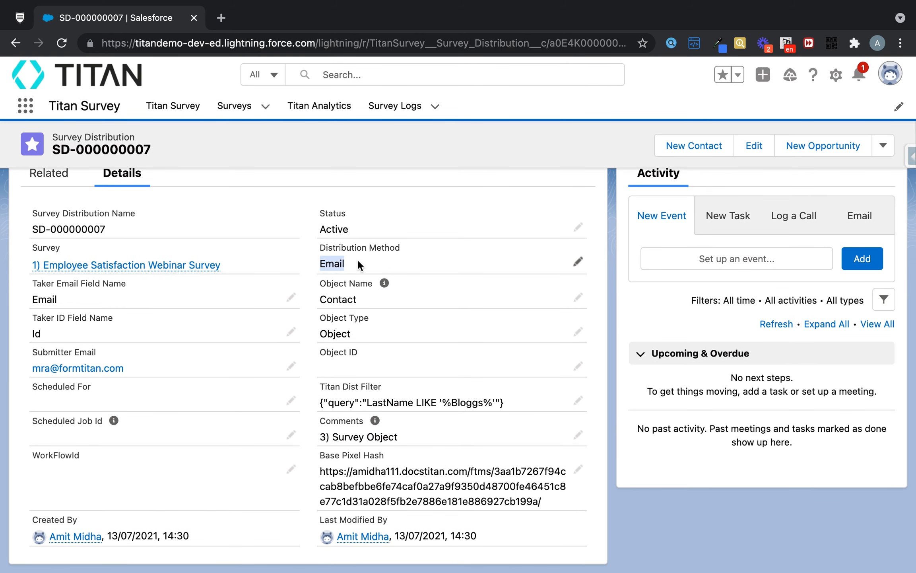
Check the distribution method of SD-000000006 for comparison, and return to the survey distributions list.
left_click(16, 43)
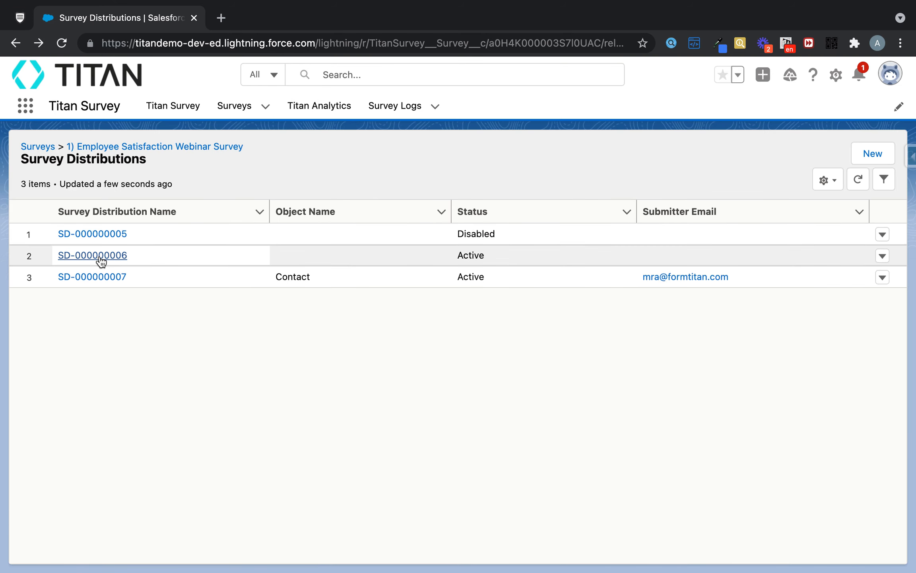
left_click(104, 260)
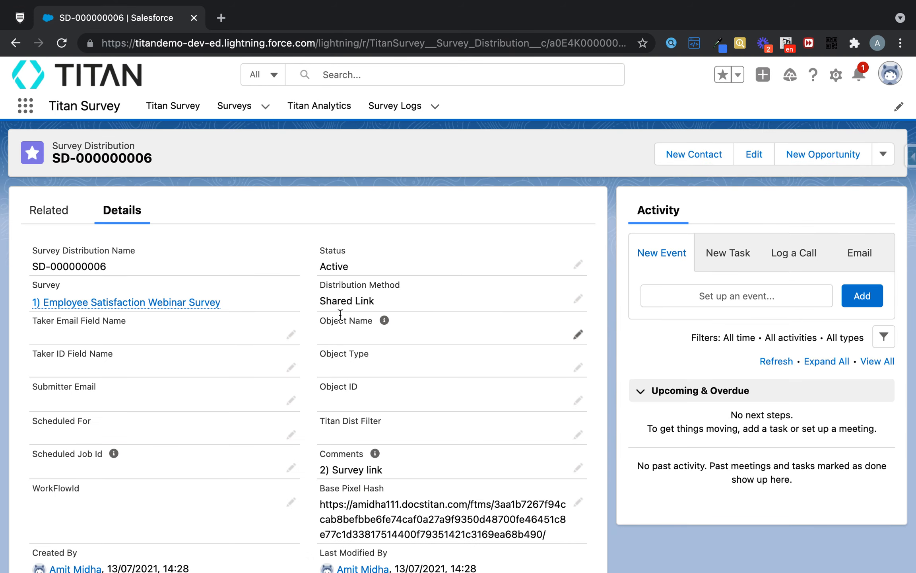
left_click_drag(321, 300, 387, 302)
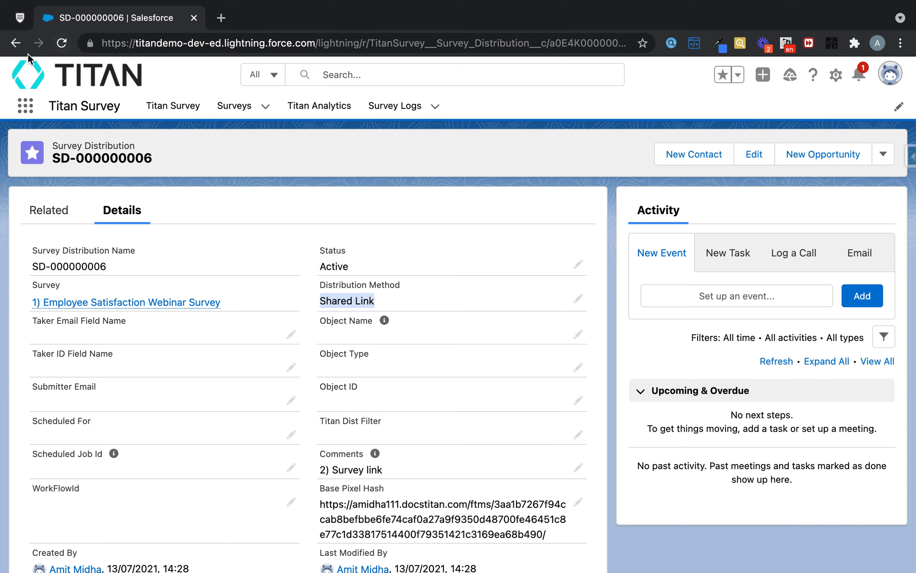
left_click(17, 44)
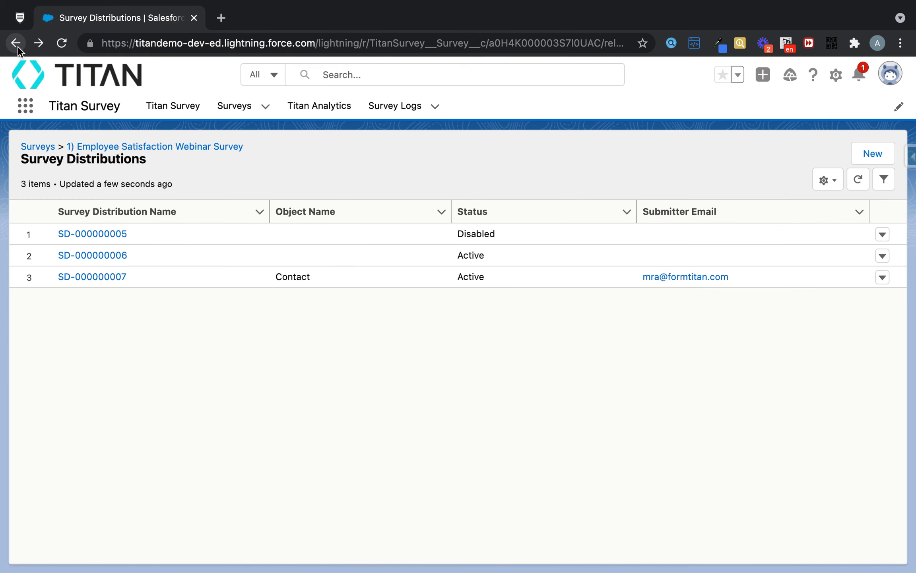
Compare the distribution methods of SD-000000007 and SD-000000006, and reopen SD-000000007 to check its object name.
left_click(101, 277)
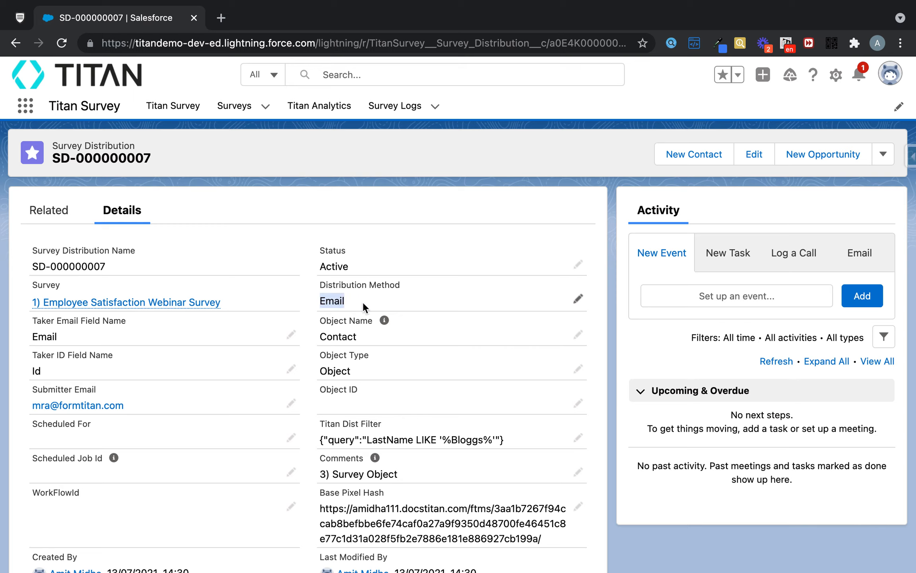
left_click(16, 43)
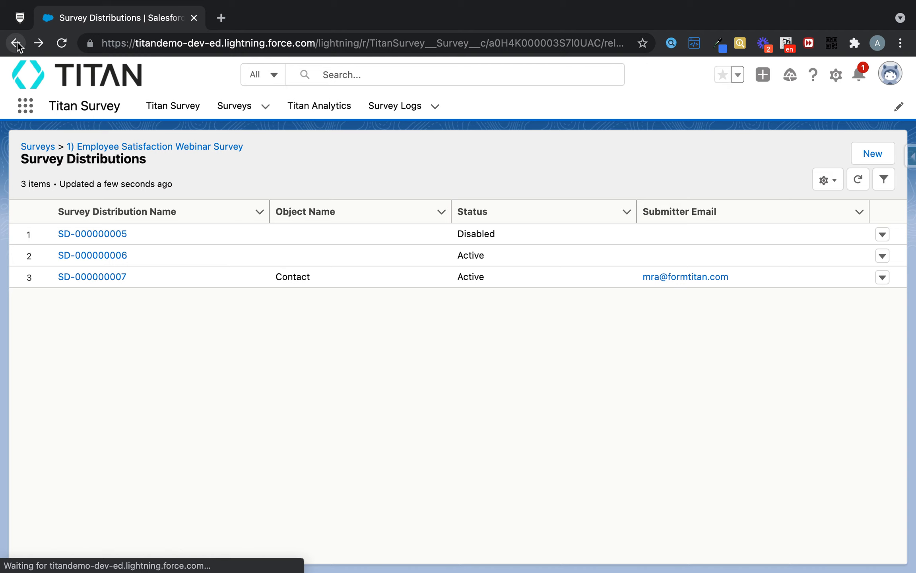
left_click(115, 256)
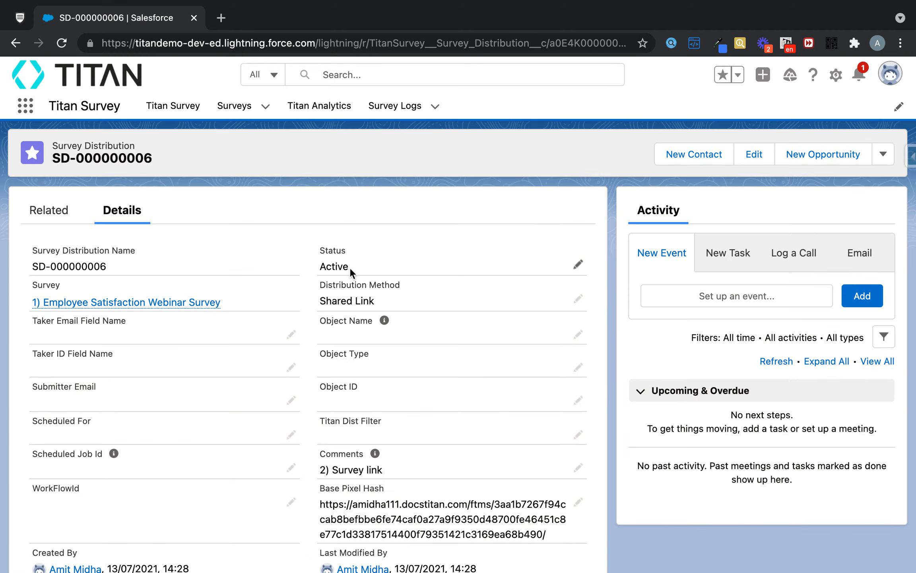
left_click(13, 44)
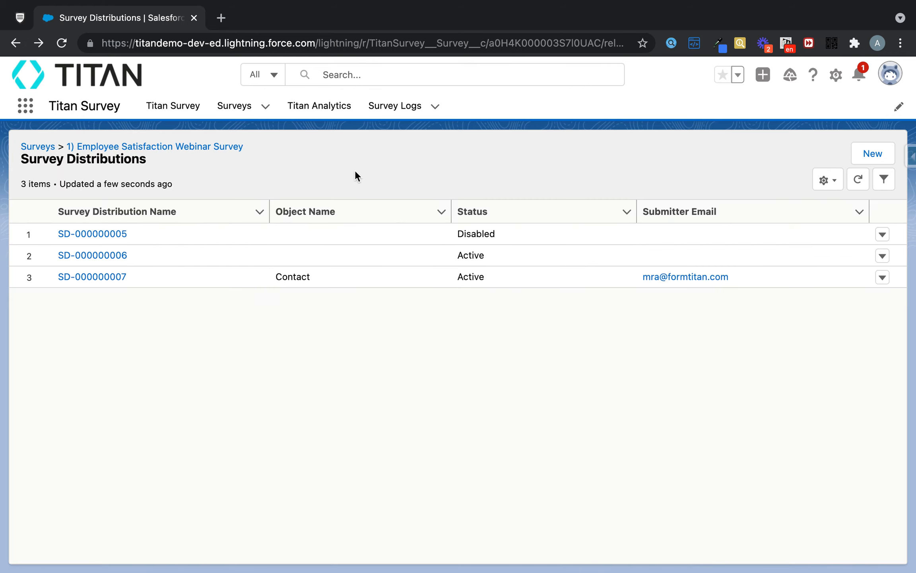
left_click(101, 276)
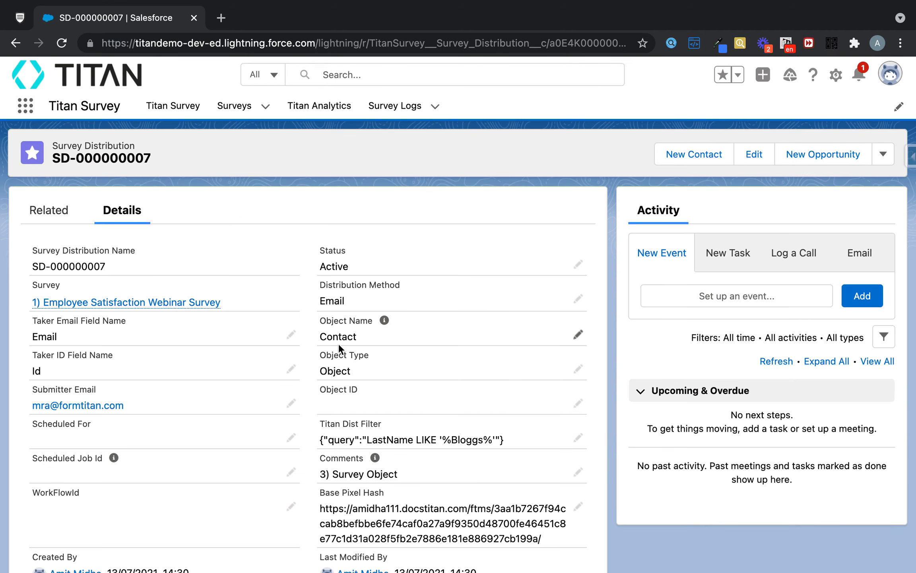
left_click_drag(327, 336, 356, 337)
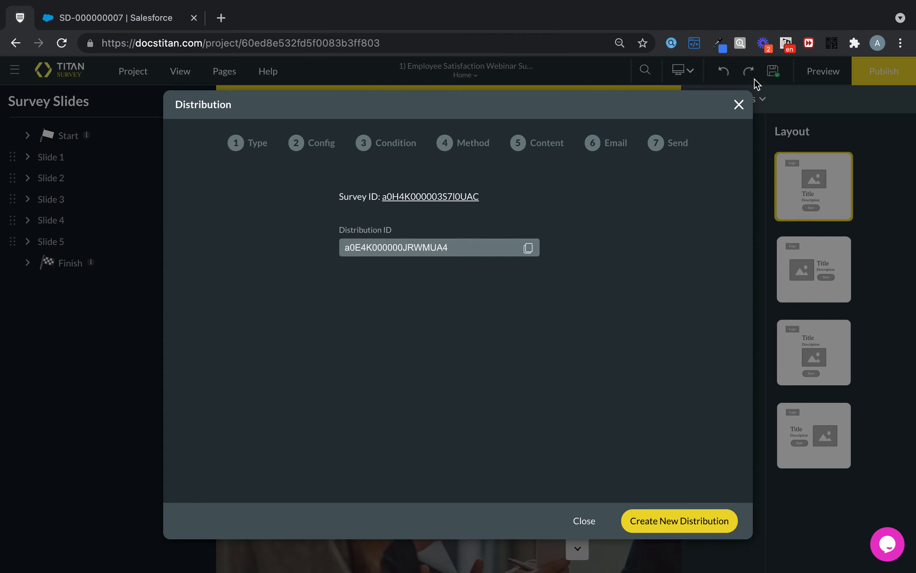
Switch to Titan Survey, close the finished distribution, and open the survey's existing distributions to review the "2) Survey link" entry.
left_click(738, 103)
left_click(882, 78)
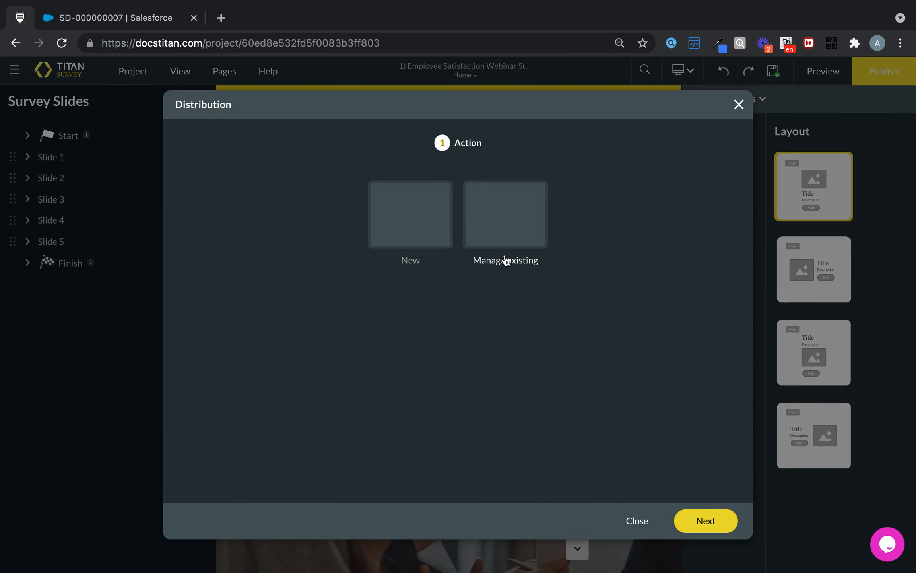
left_click(503, 252)
left_click(698, 521)
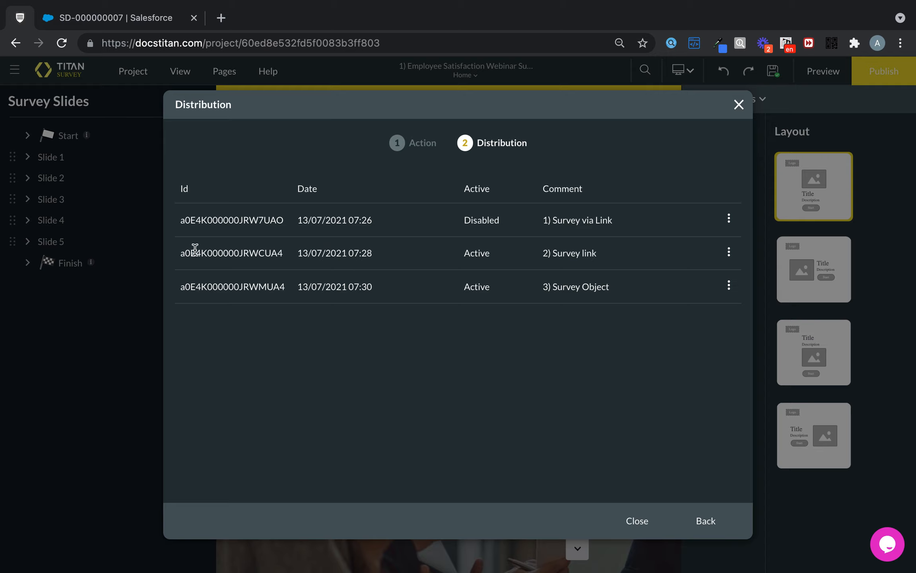
left_click_drag(176, 252, 583, 246)
left_click(645, 245)
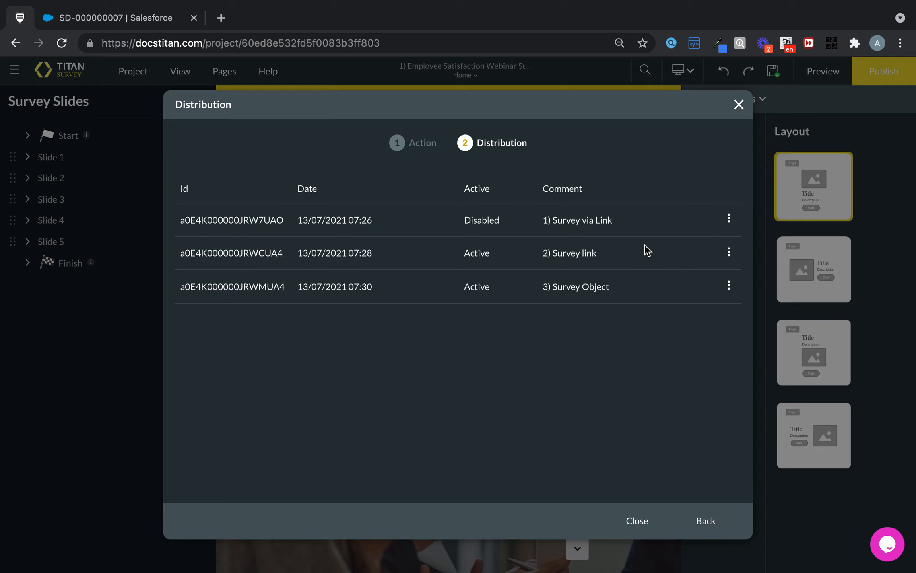